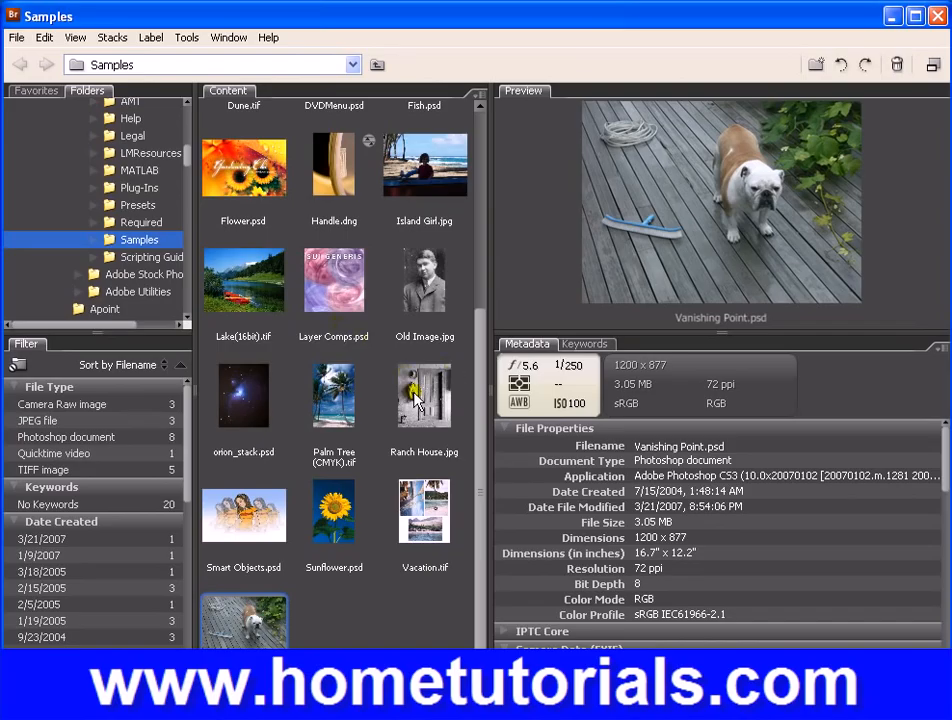
Step: Open Old Image.jpg from the Samples folder in Photoshop
double_click(420, 393)
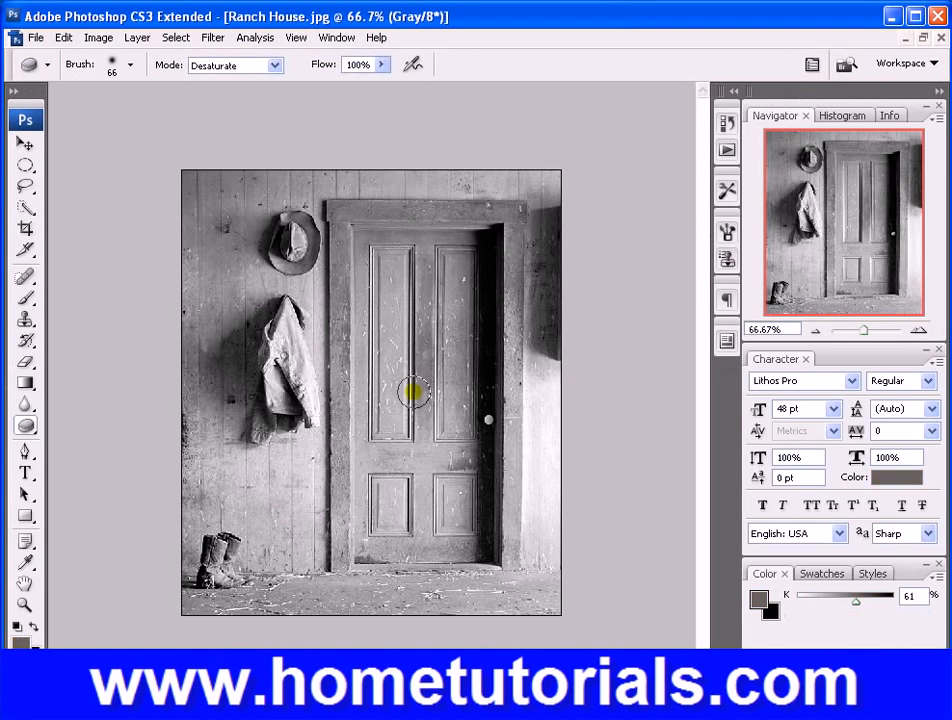
click(938, 38)
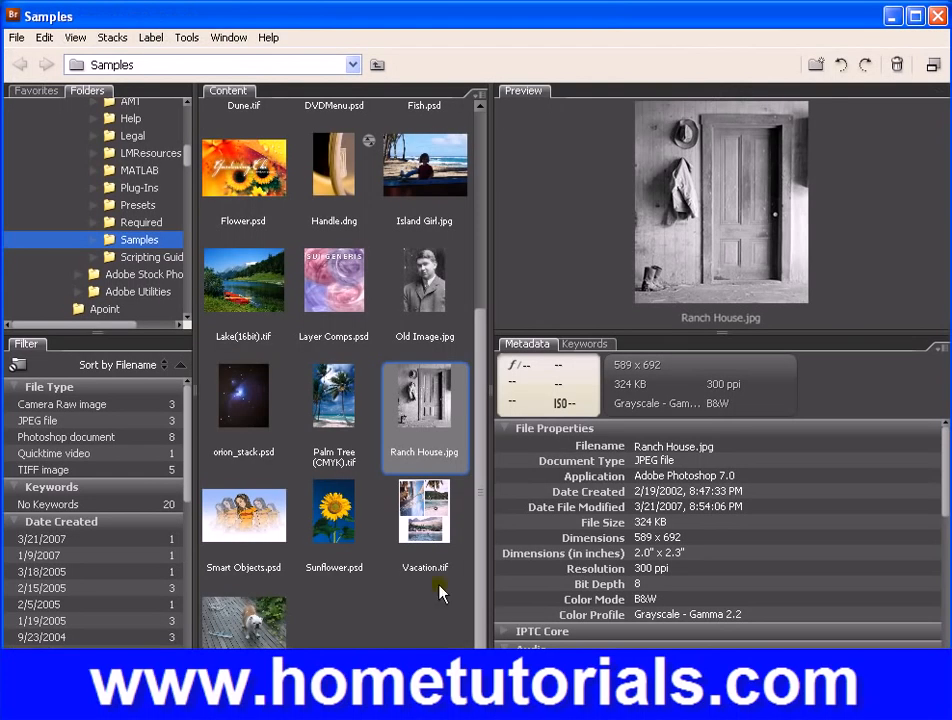
click(421, 293)
double_click(421, 293)
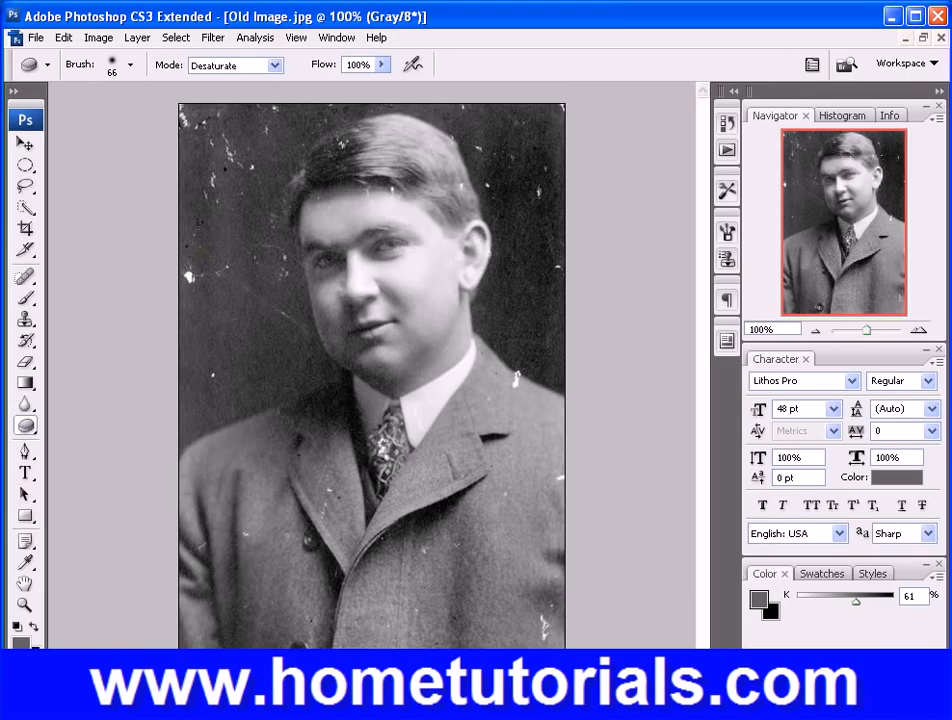
Step: Use the Clone Stamp to cover the specks along the portrait's left edge with background sampled beside the man's face
click(25, 324)
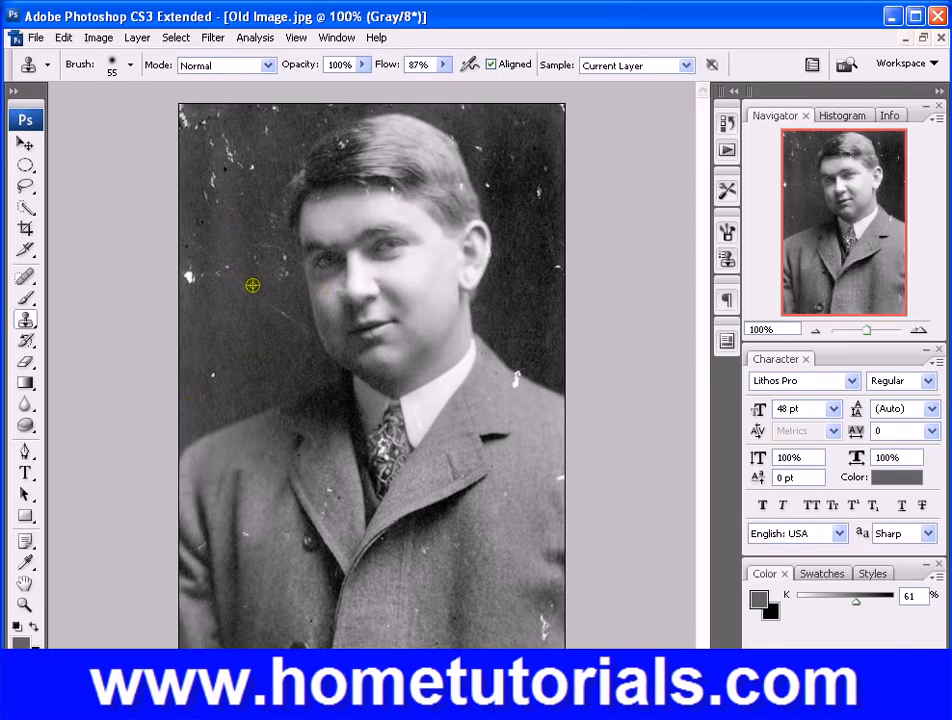
alt+click(252, 285)
mouse_move(209, 365)
mouse_down()
mouse_move(225, 326)
mouse_move(210, 300)
mouse_move(255, 300)
mouse_move(198, 161)
mouse_up()
drag(200, 332, 193, 195)
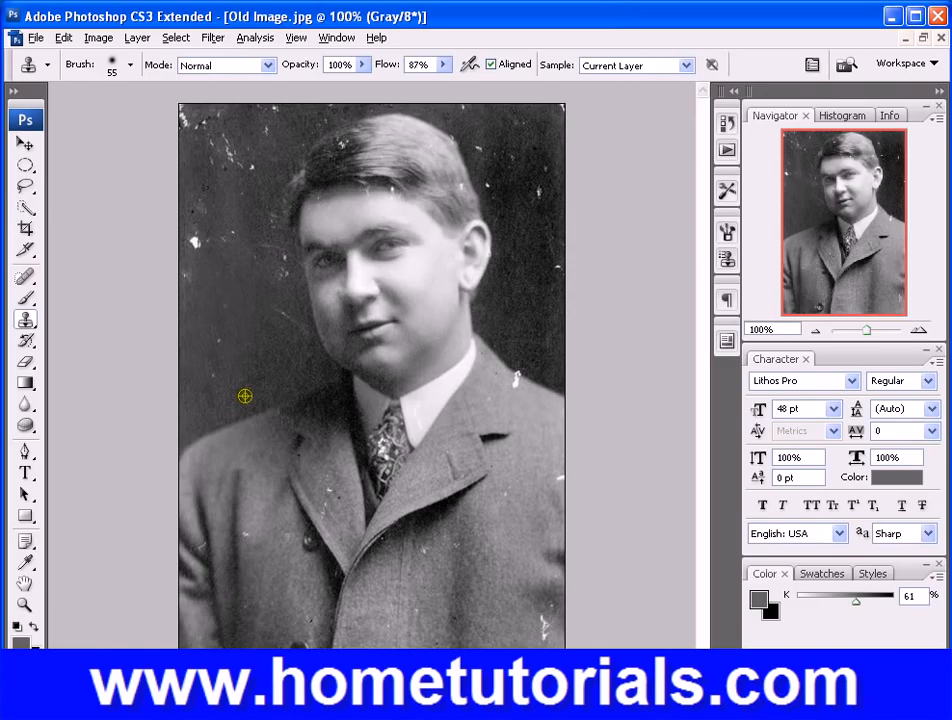
Step: Clone background sampled just above the shoulder over the specks beside the head, up to the portrait's upper-left corner
alt+click(244, 396)
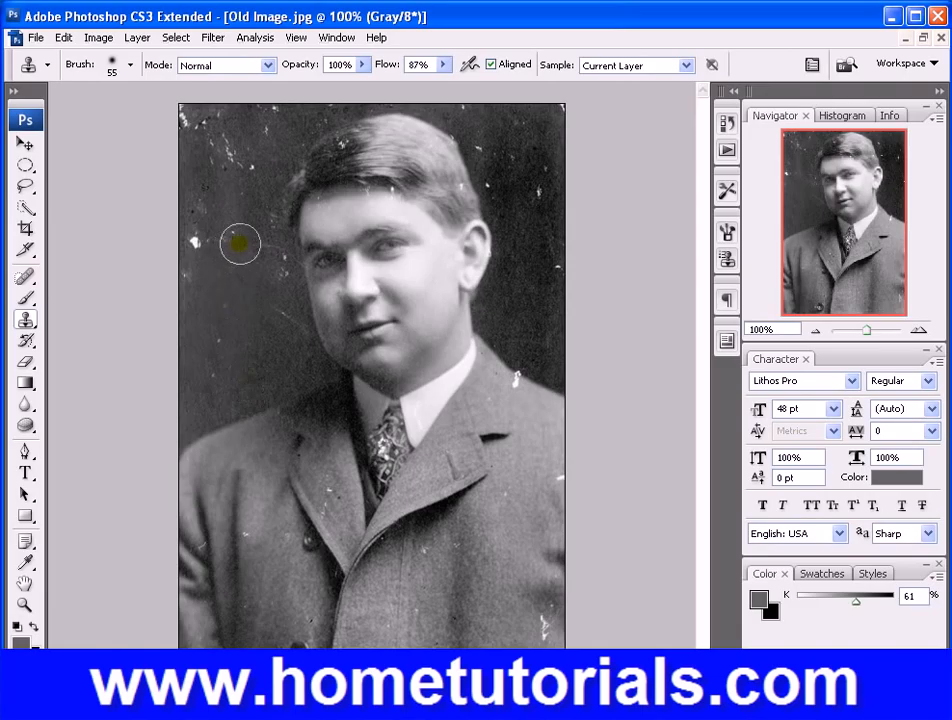
click(240, 243)
mouse_move(240, 243)
mouse_down()
mouse_move(222, 139)
mouse_move(221, 213)
mouse_move(204, 264)
mouse_move(191, 219)
mouse_move(193, 145)
mouse_move(214, 222)
mouse_up()
drag(276, 289, 282, 222)
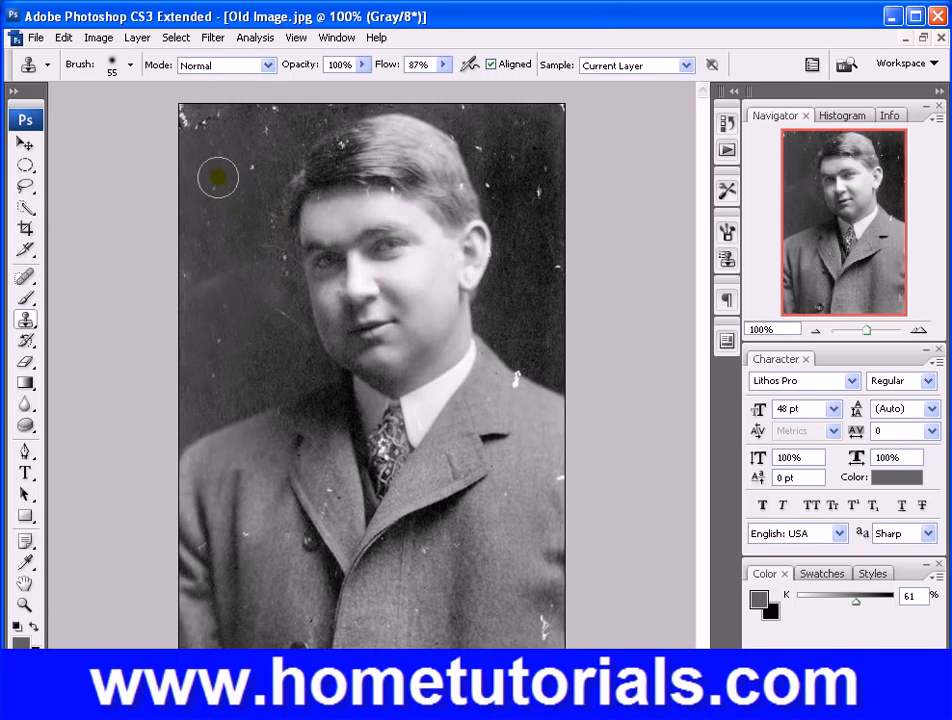
mouse_move(217, 174)
mouse_down()
mouse_move(202, 104)
mouse_move(197, 176)
mouse_move(189, 118)
mouse_up()
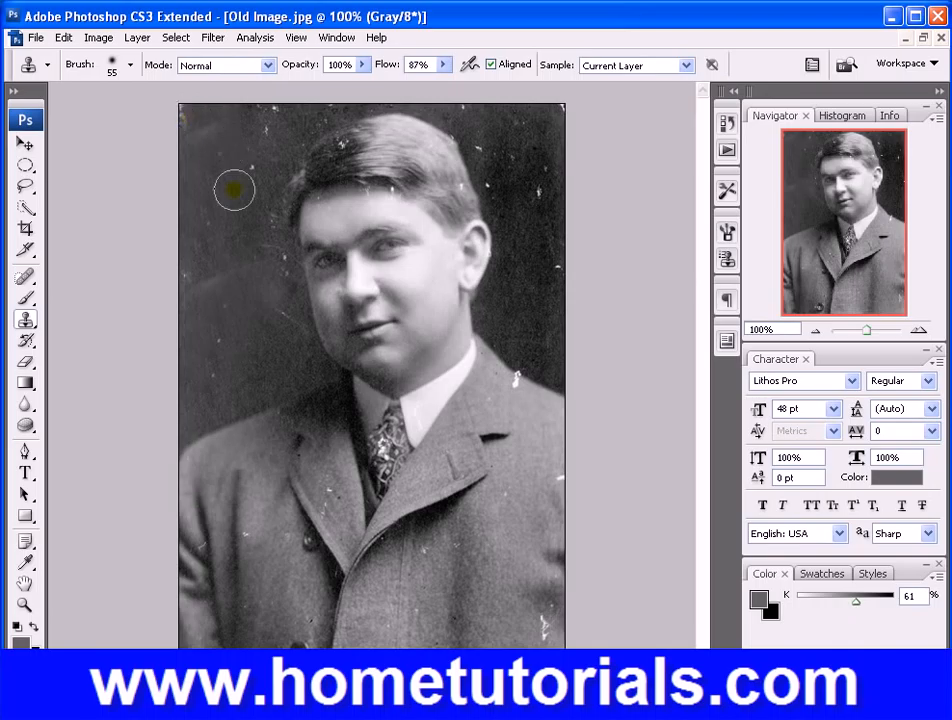
mouse_move(200, 231)
mouse_down()
mouse_move(185, 173)
mouse_move(192, 188)
mouse_move(192, 121)
mouse_move(266, 115)
mouse_up()
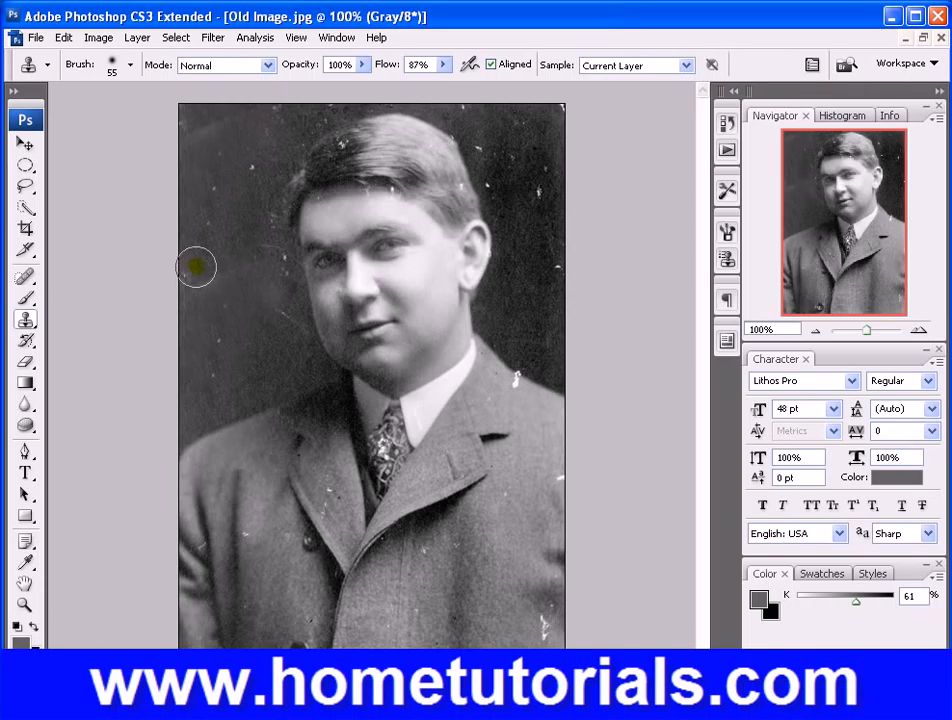
mouse_move(196, 266)
mouse_down()
mouse_move(187, 270)
mouse_move(187, 238)
mouse_move(238, 278)
mouse_move(246, 263)
mouse_up()
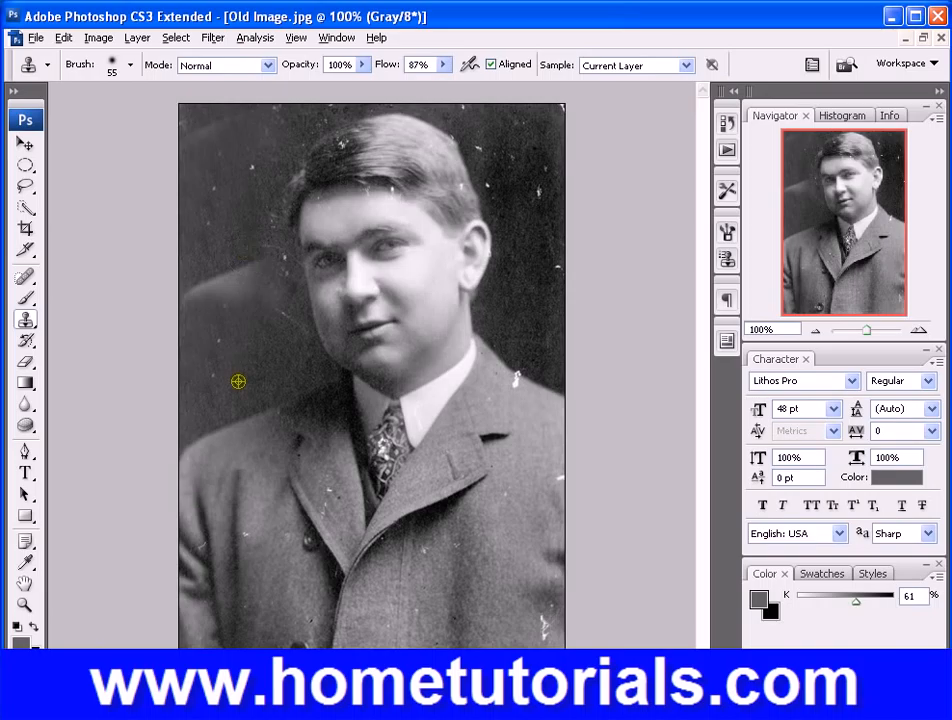
Step: Resample the dark background above the shoulder and clone it over the duplicated shoulder edge and remaining specks left of the face
alt+click(238, 381)
mouse_move(232, 323)
mouse_down()
mouse_move(212, 285)
mouse_move(193, 293)
mouse_move(272, 272)
mouse_move(283, 312)
mouse_move(221, 328)
mouse_up()
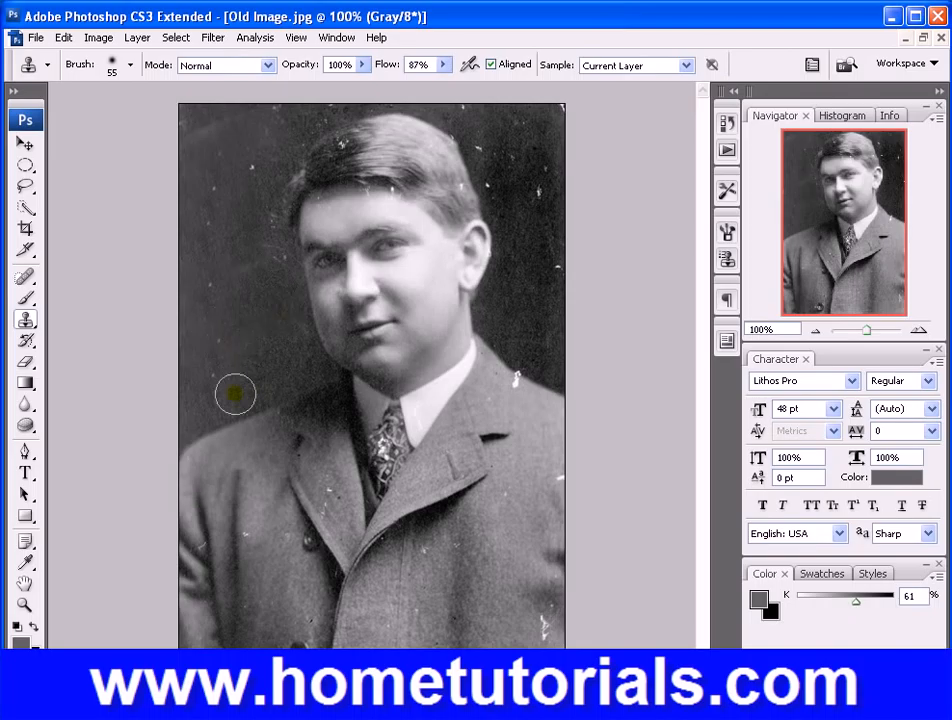
drag(257, 370, 284, 358)
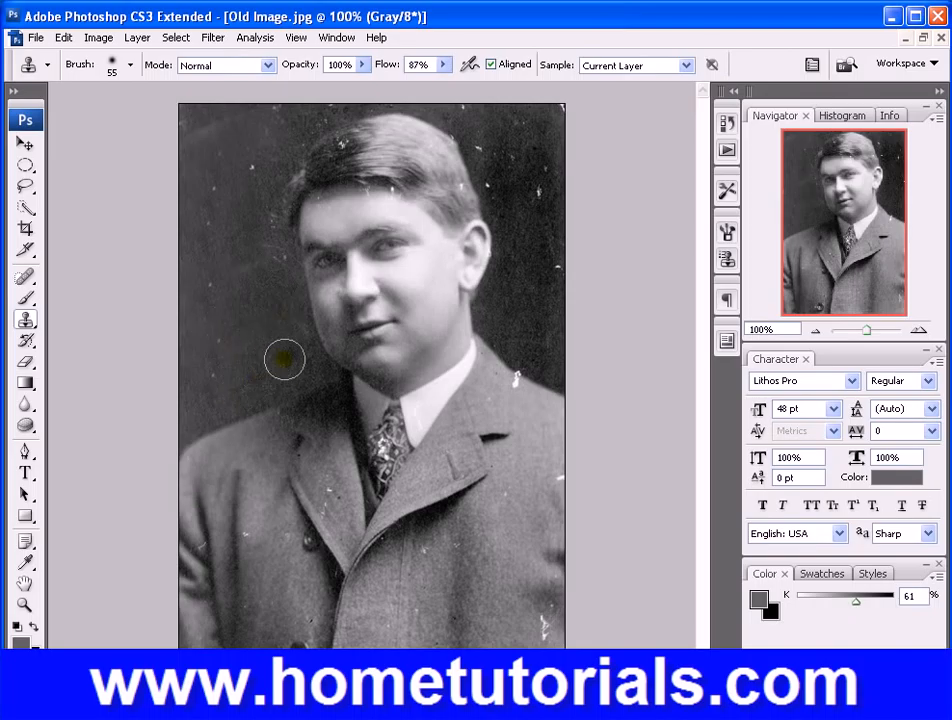
alt+click(284, 359)
mouse_move(221, 376)
mouse_down()
mouse_move(212, 376)
mouse_move(208, 257)
mouse_up()
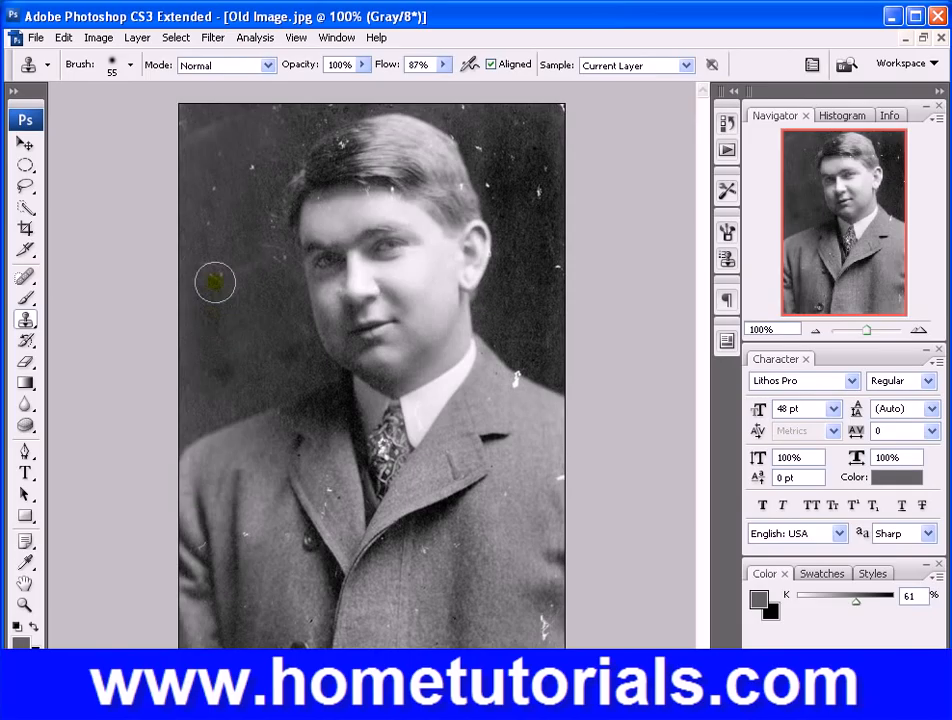
alt+click(211, 368)
mouse_move(212, 272)
mouse_down()
mouse_move(212, 119)
mouse_move(193, 119)
mouse_move(214, 150)
mouse_move(214, 130)
mouse_move(238, 185)
mouse_move(271, 119)
mouse_move(244, 213)
mouse_move(258, 215)
mouse_move(274, 262)
mouse_up()
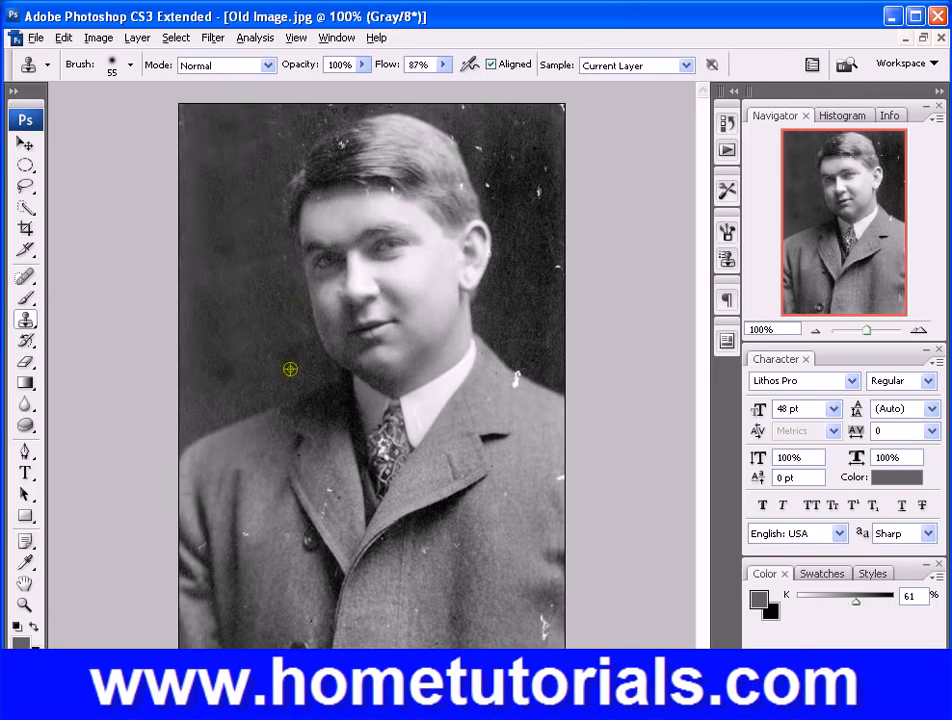
Step: Even out the upper-left background and the area along the hair with freshly sampled Clone Stamp strokes
alt+click(290, 369)
mouse_move(270, 253)
mouse_down()
mouse_move(225, 113)
mouse_move(202, 123)
mouse_up()
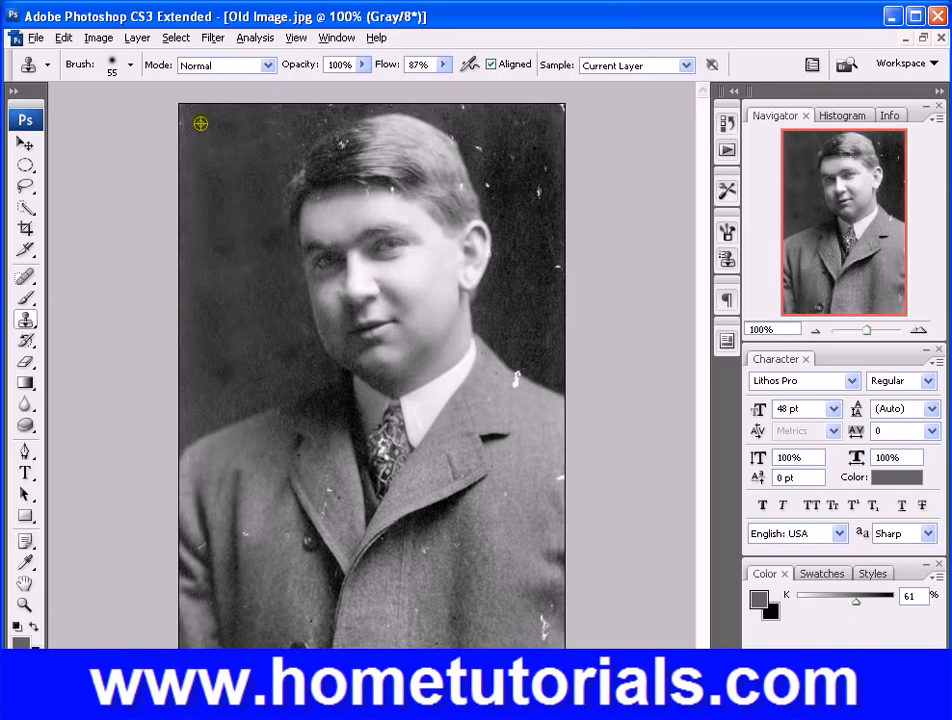
alt+click(200, 123)
mouse_move(280, 121)
mouse_down()
mouse_move(362, 92)
mouse_move(291, 117)
mouse_move(293, 132)
mouse_move(238, 133)
mouse_move(210, 210)
mouse_move(225, 255)
mouse_move(200, 143)
mouse_move(185, 121)
mouse_move(268, 131)
mouse_move(250, 186)
mouse_move(234, 194)
mouse_up()
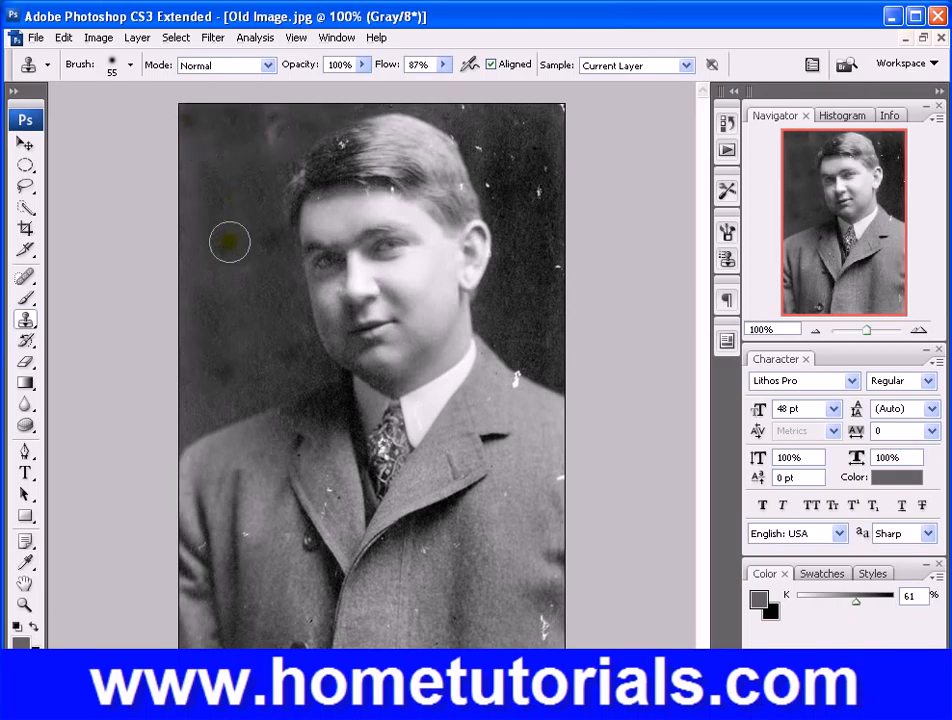
drag(229, 241, 210, 296)
mouse_move(263, 148)
mouse_down()
mouse_move(305, 121)
mouse_move(255, 124)
mouse_move(346, 99)
mouse_up()
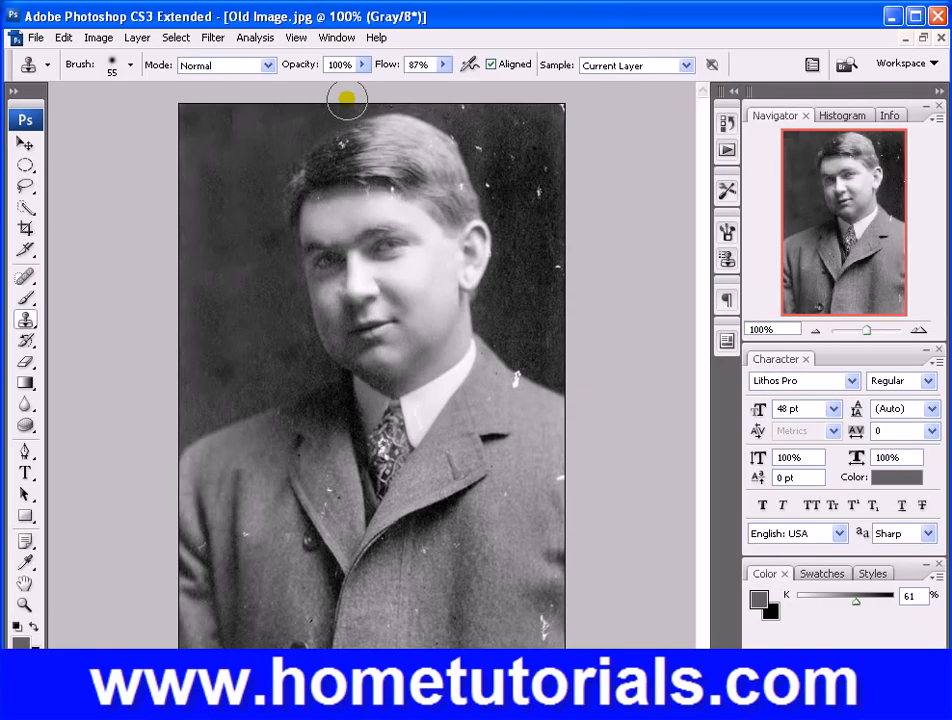
Step: Clone background sampled above the shoulder on the right over the specks along the portrait's right edge and beside the hair
click(489, 259)
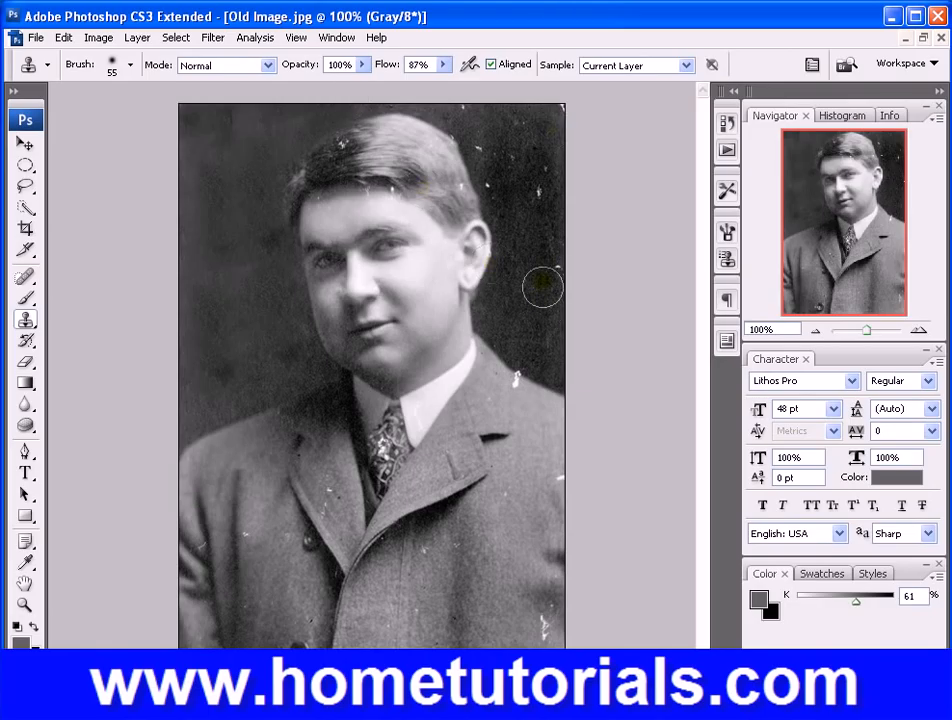
alt+click(533, 329)
mouse_move(548, 279)
mouse_down()
mouse_move(536, 174)
mouse_move(563, 124)
mouse_up()
drag(563, 189, 551, 115)
drag(521, 214, 518, 164)
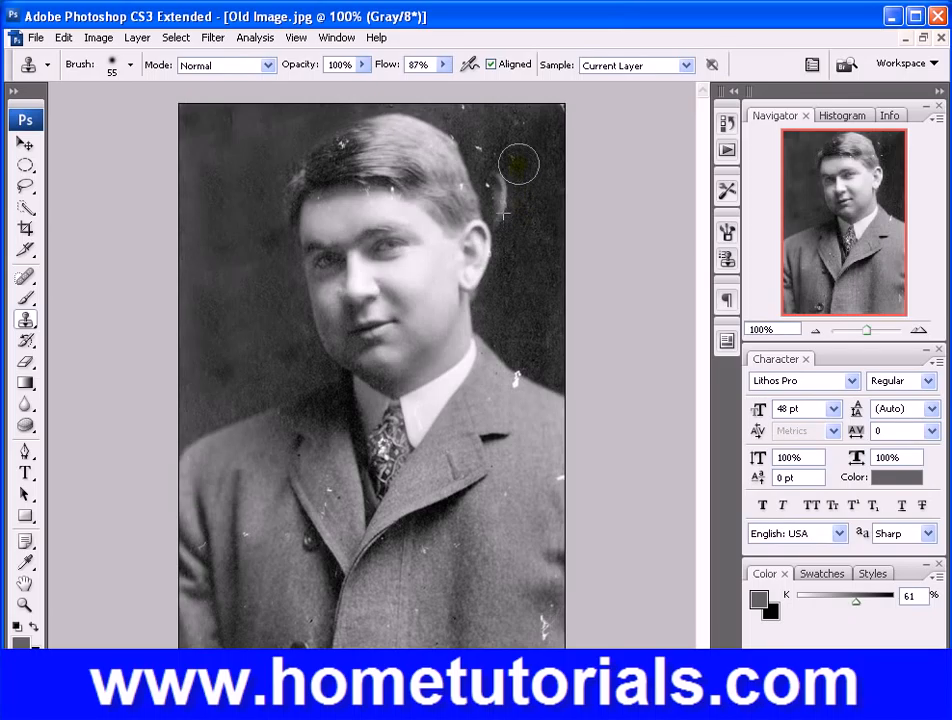
drag(488, 210, 482, 265)
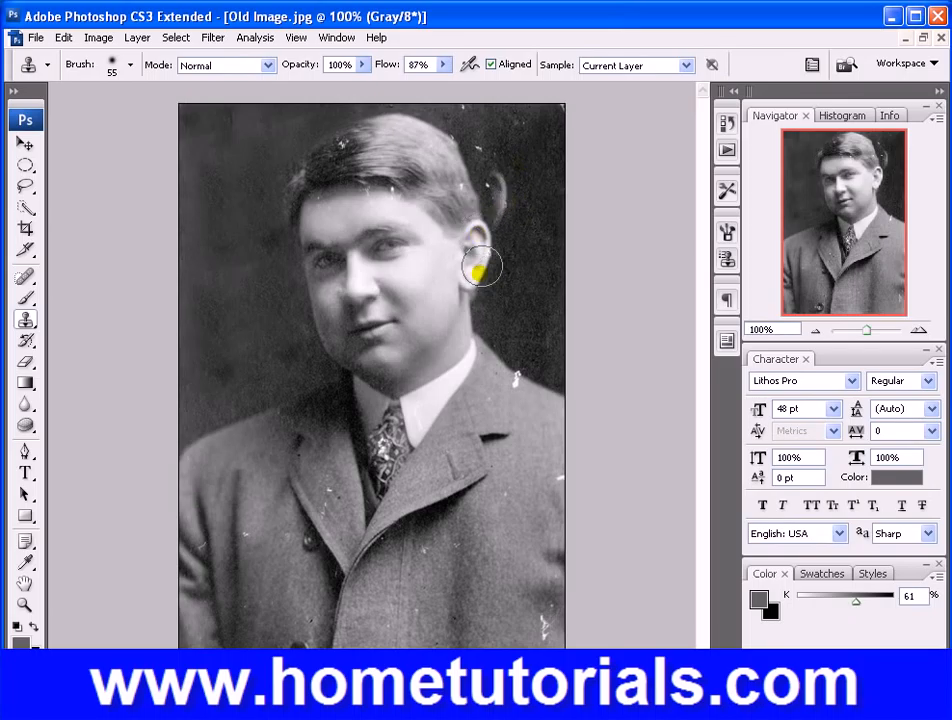
Step: Clone clean background over the duplicated ear and leftover specks in the area right of the head
alt+click(534, 299)
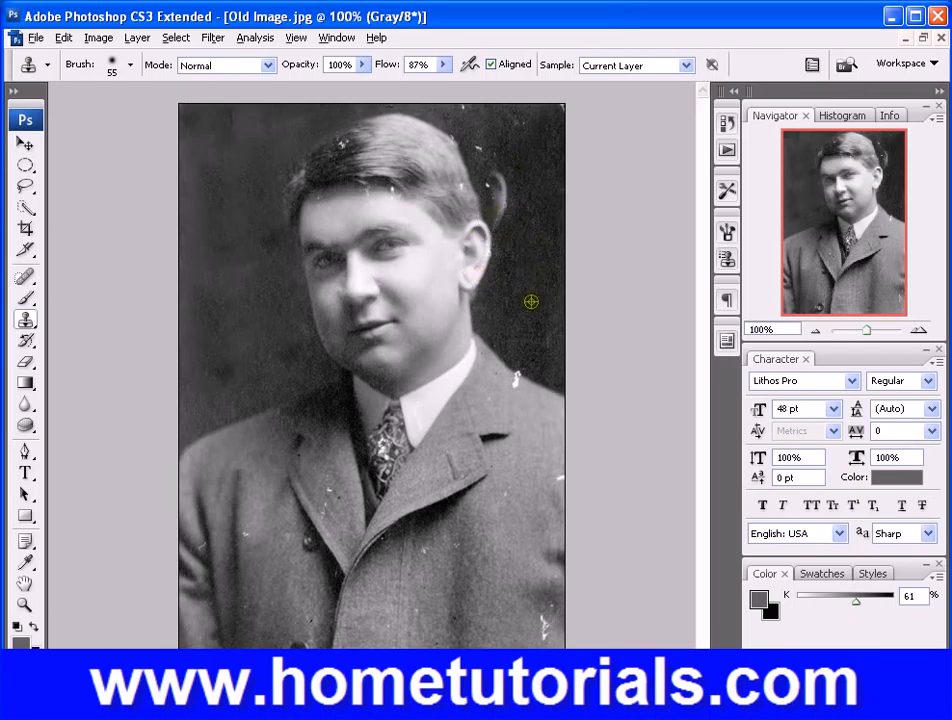
drag(538, 121, 518, 122)
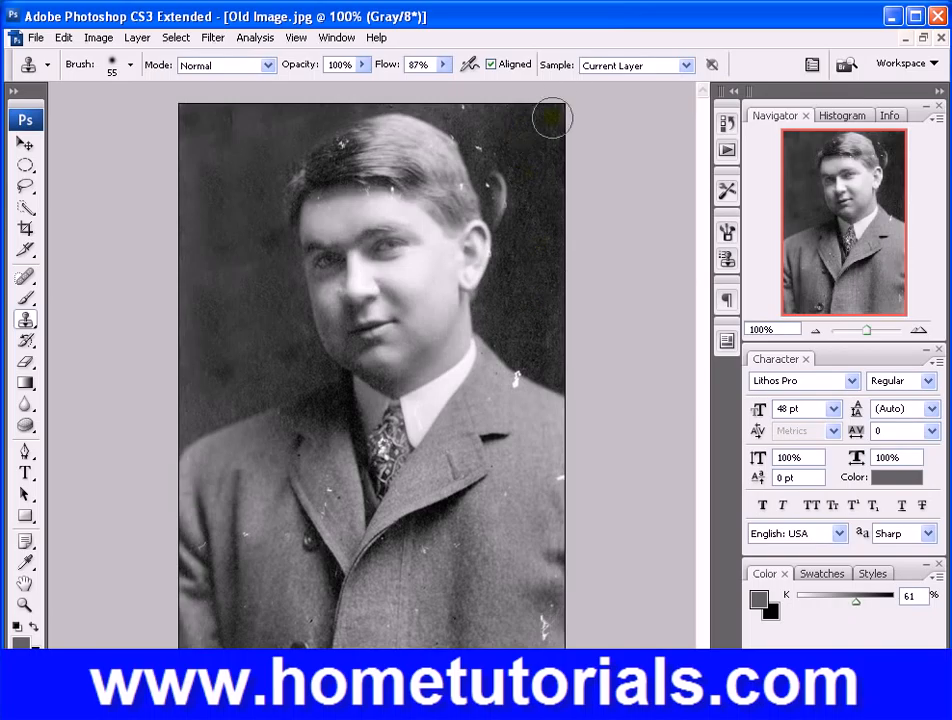
alt+click(552, 118)
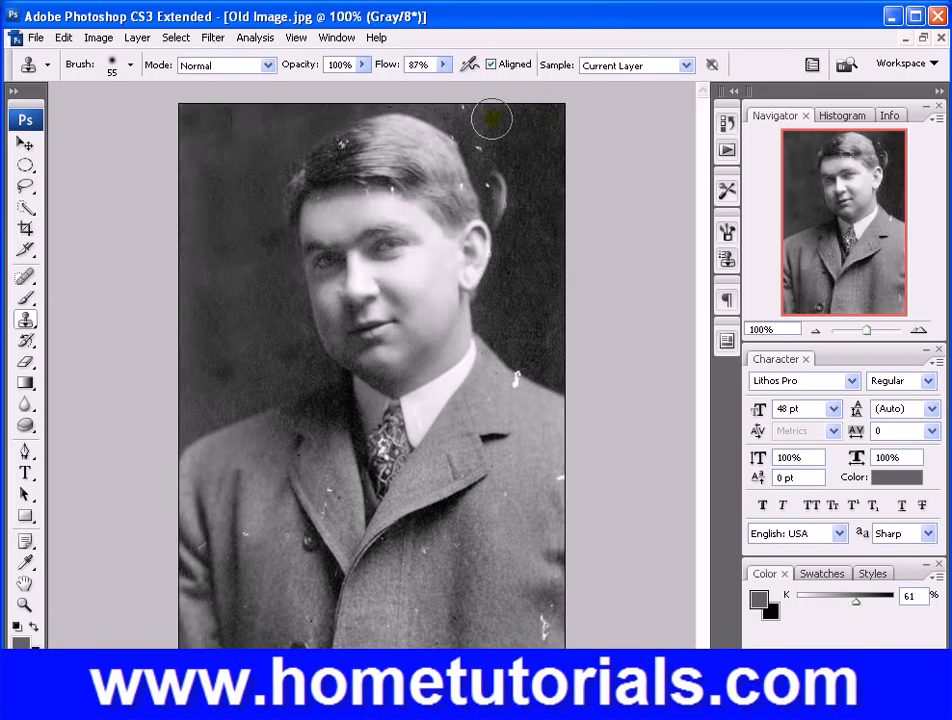
mouse_move(493, 117)
mouse_down()
mouse_move(468, 114)
mouse_move(491, 145)
mouse_move(503, 192)
mouse_up()
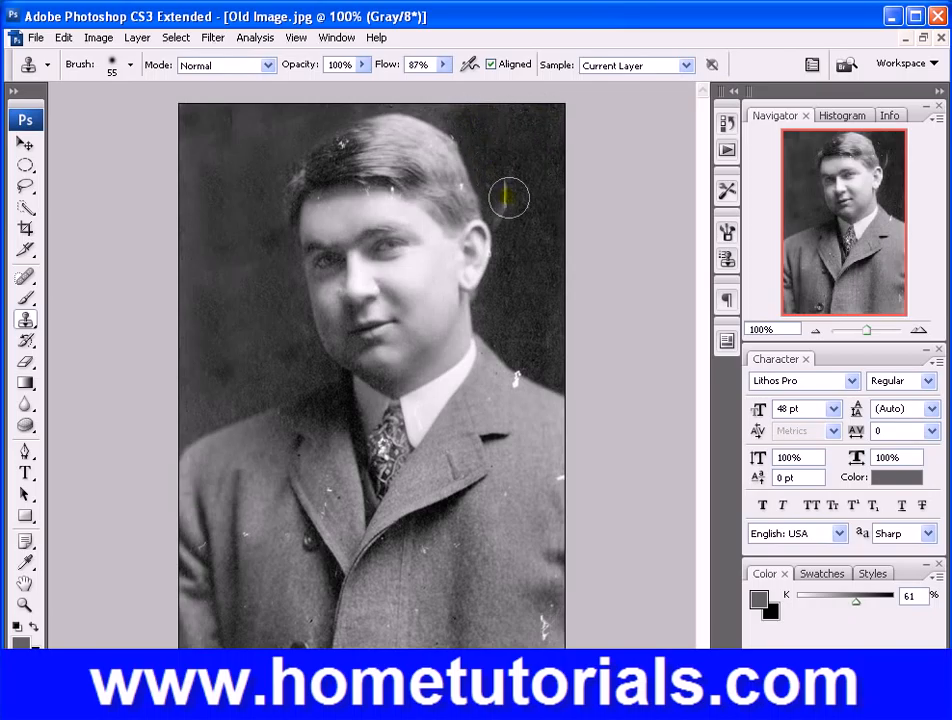
alt+click(551, 205)
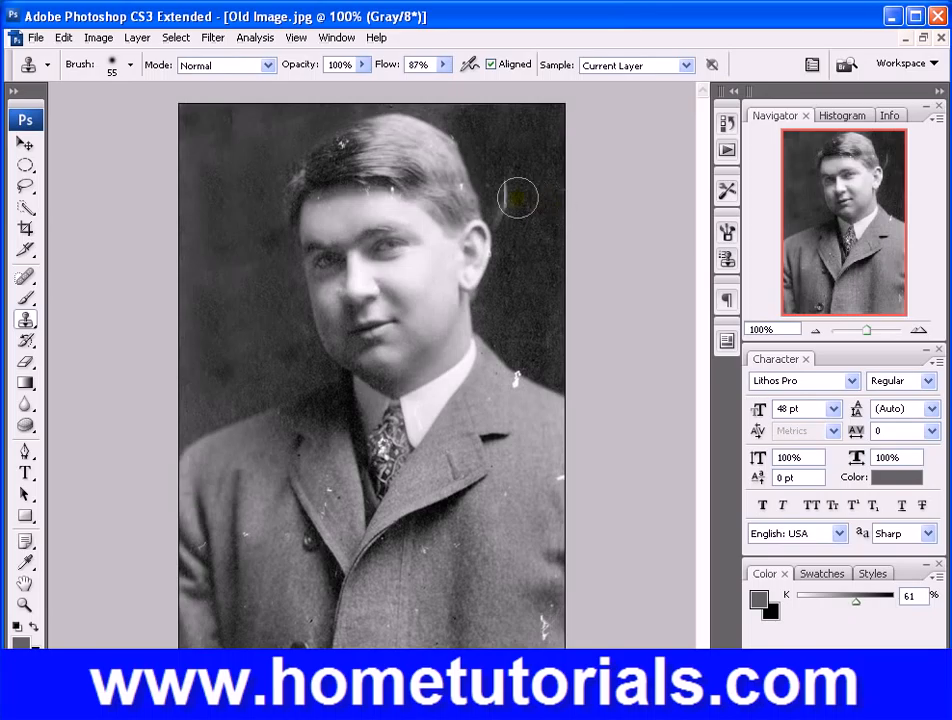
mouse_move(516, 196)
mouse_down()
mouse_move(505, 227)
mouse_move(521, 228)
mouse_move(521, 305)
mouse_up()
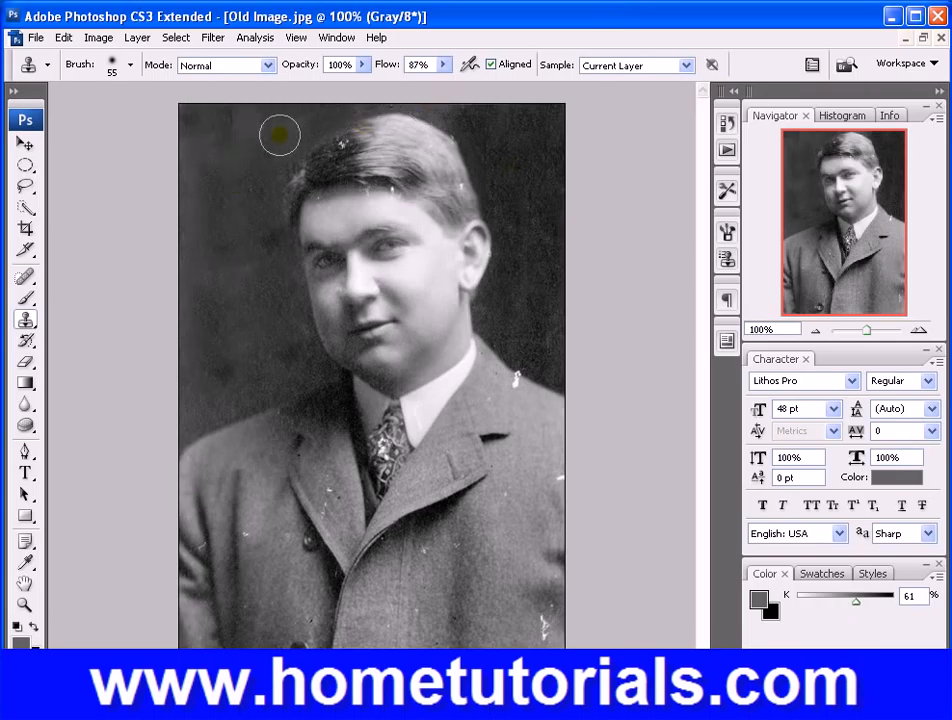
Step: Close Old Image.jpg without saving and open Palm Tree (CMYK).tif from the Samples folder
click(940, 39)
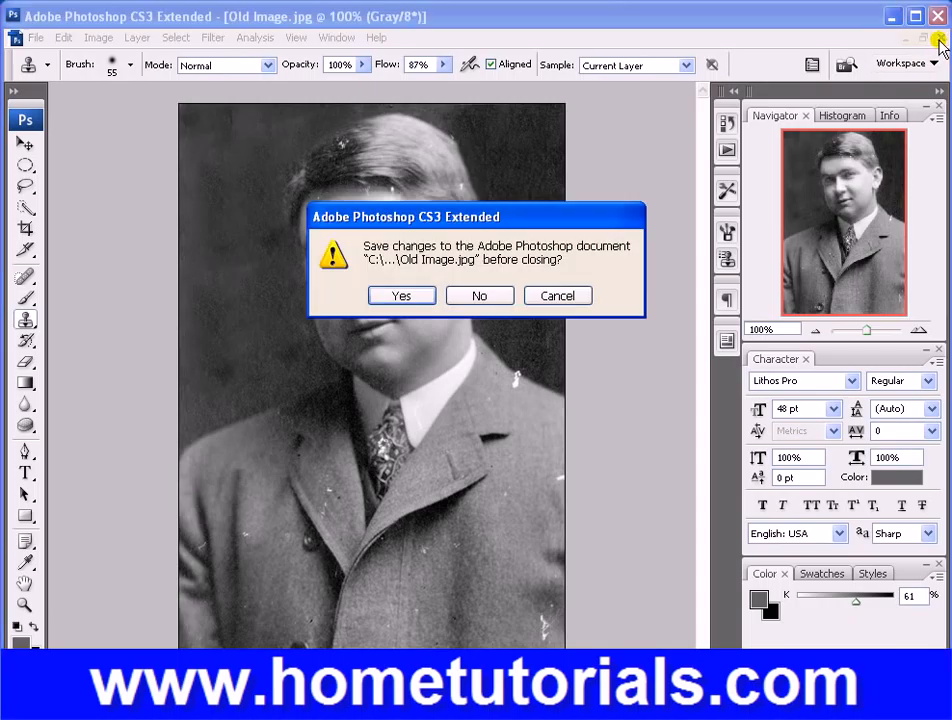
click(484, 292)
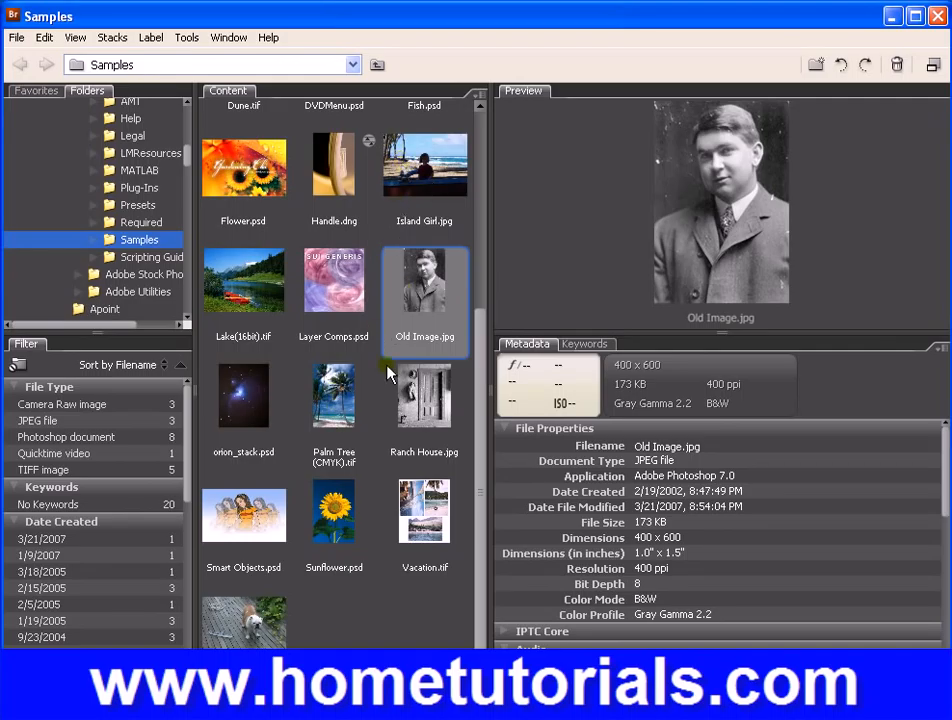
double_click(334, 400)
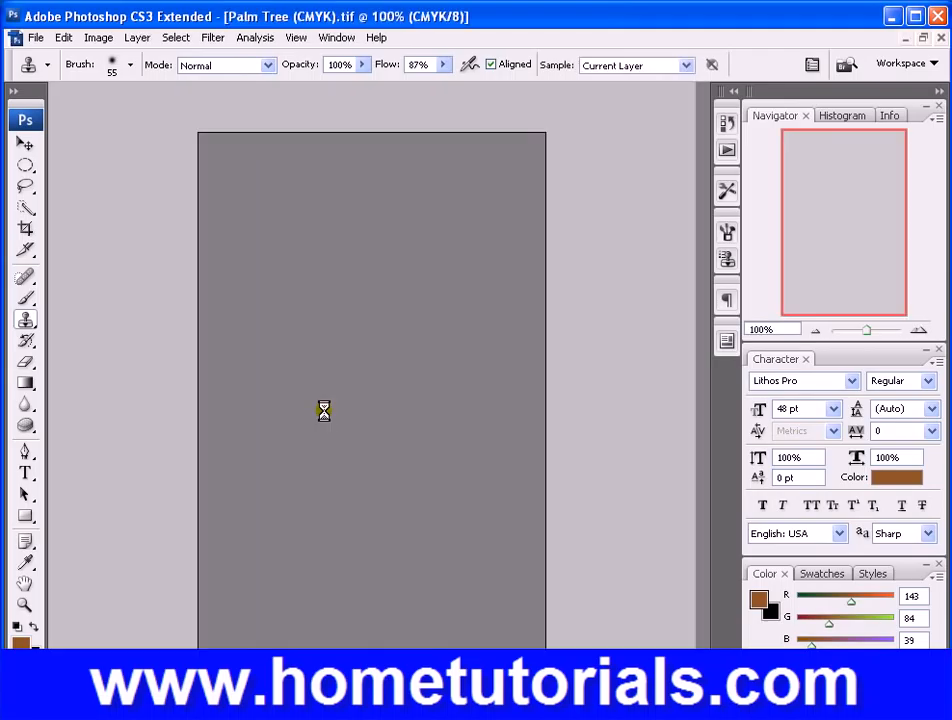
Step: Try to remove the hammock hanging over the sea with Spot Healing Brush strokes in Proximity Match mode
click(25, 278)
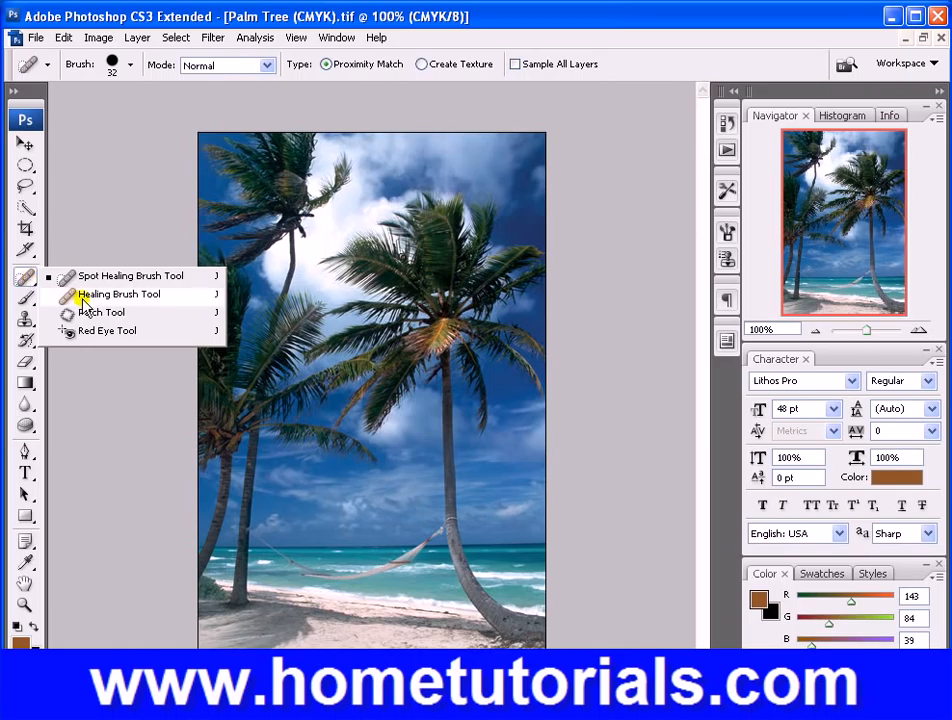
click(137, 278)
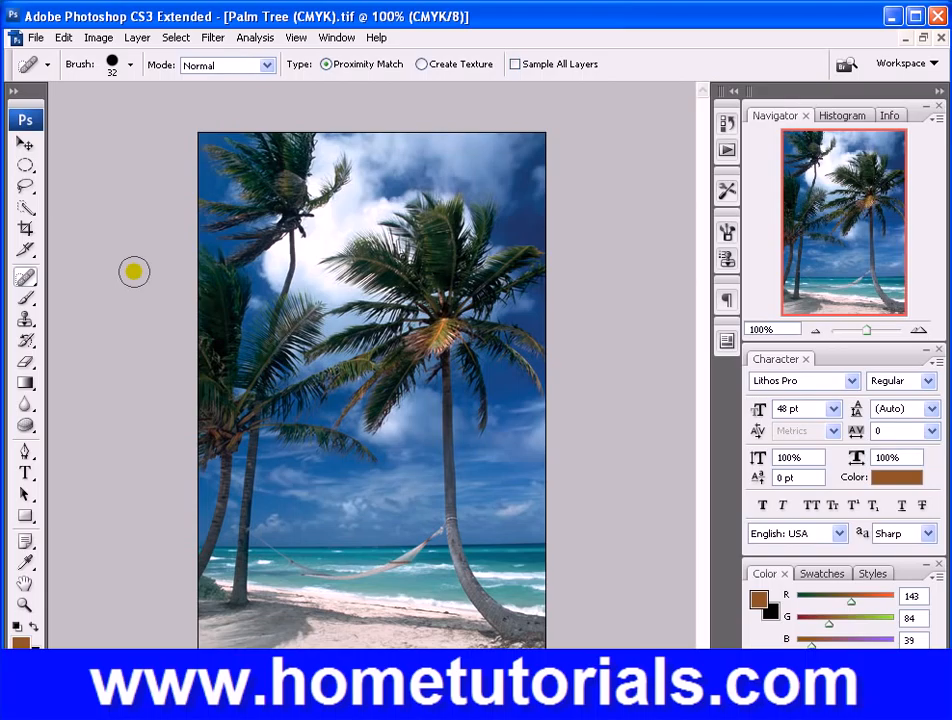
click(22, 604)
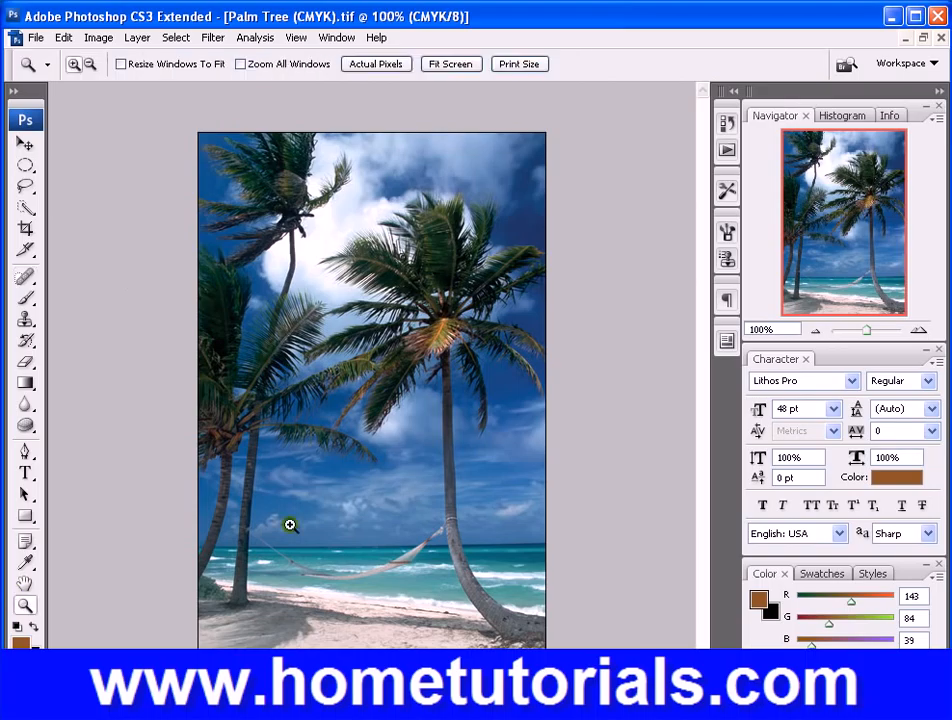
click(421, 553)
click(422, 554)
click(22, 277)
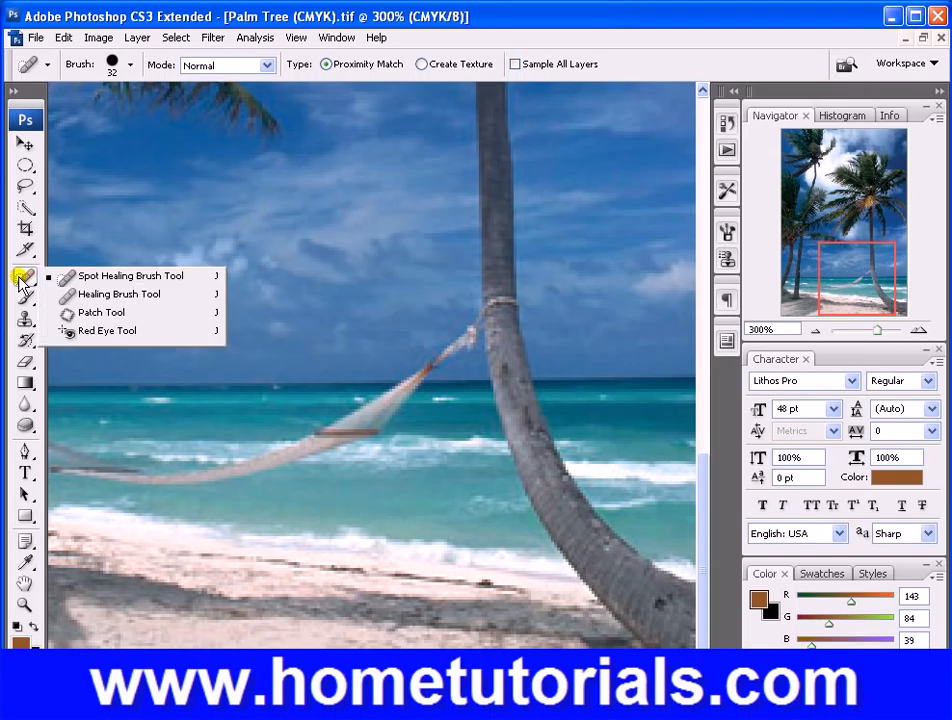
click(22, 277)
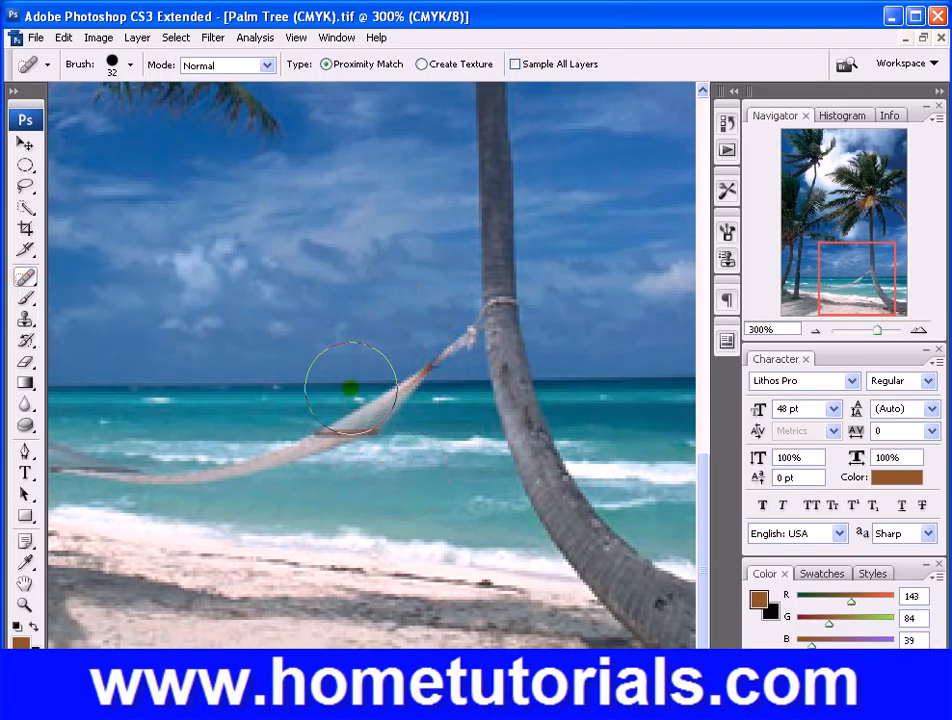
mouse_move(351, 392)
mouse_down()
mouse_move(338, 433)
mouse_move(430, 425)
mouse_up()
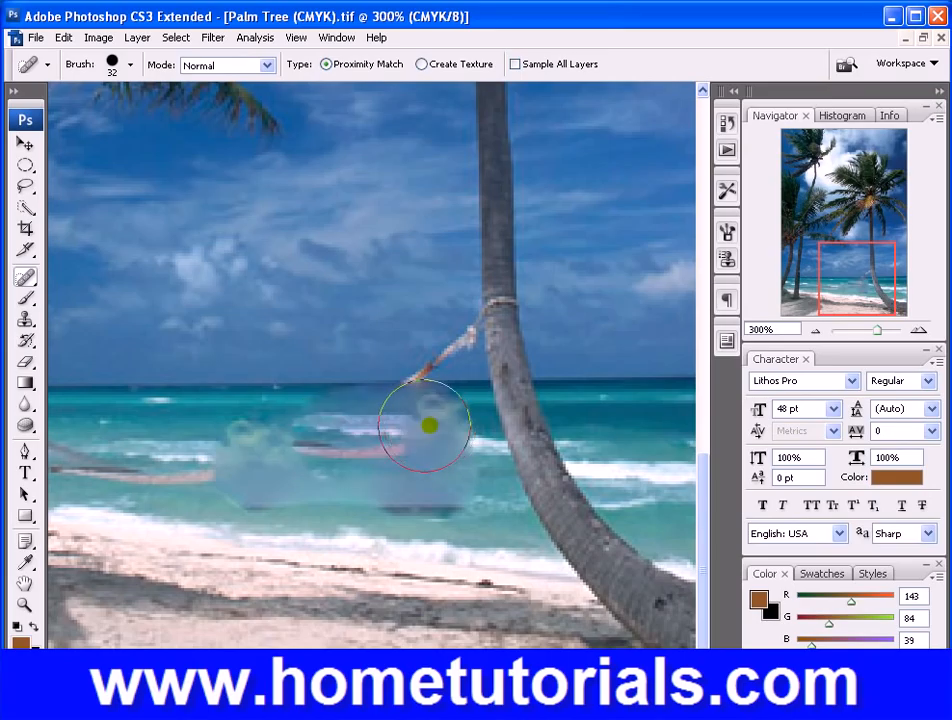
drag(206, 455, 66, 445)
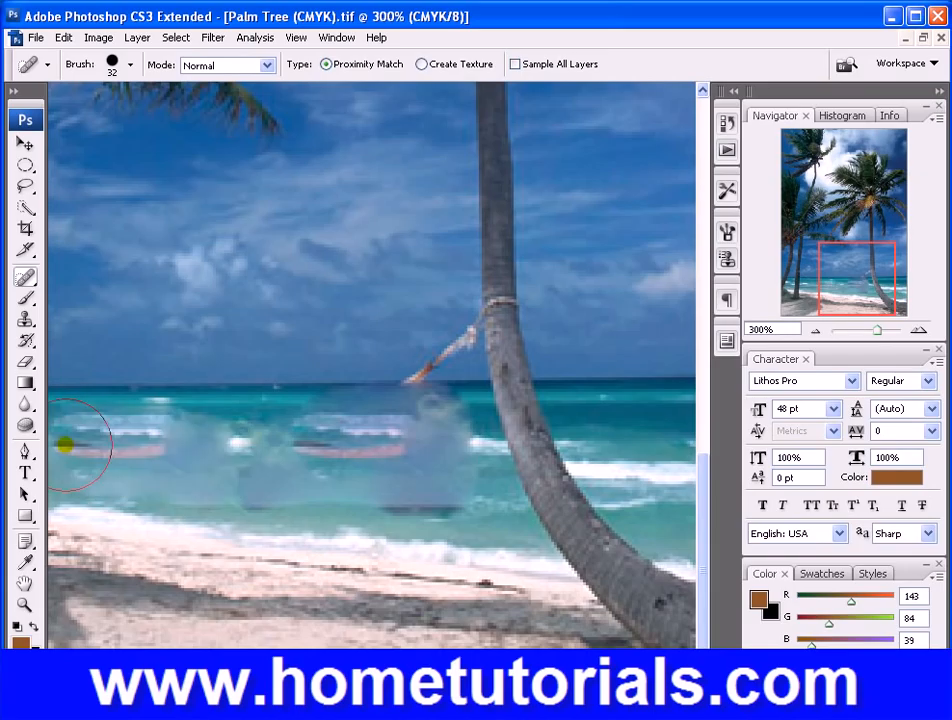
drag(132, 442, 367, 440)
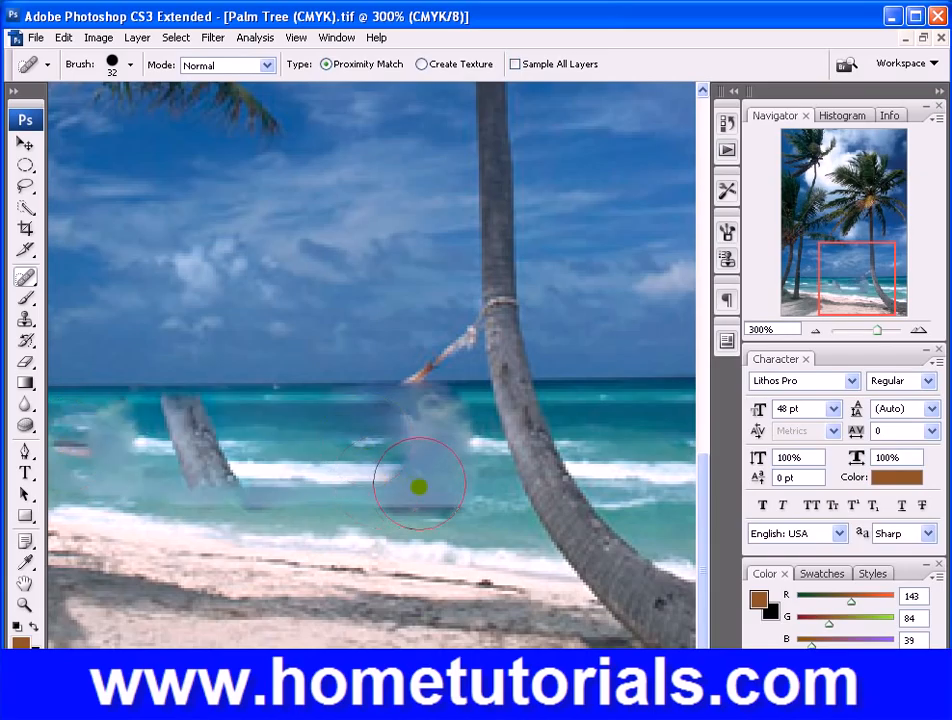
Step: Try to heal the remaining rope near the trunk and the smeared patches between the sea and the horizon
mouse_move(416, 482)
mouse_down()
mouse_move(334, 453)
mouse_move(281, 464)
mouse_move(174, 419)
mouse_up()
drag(431, 346, 431, 346)
drag(355, 465, 350, 350)
drag(289, 452, 278, 340)
drag(202, 468, 215, 364)
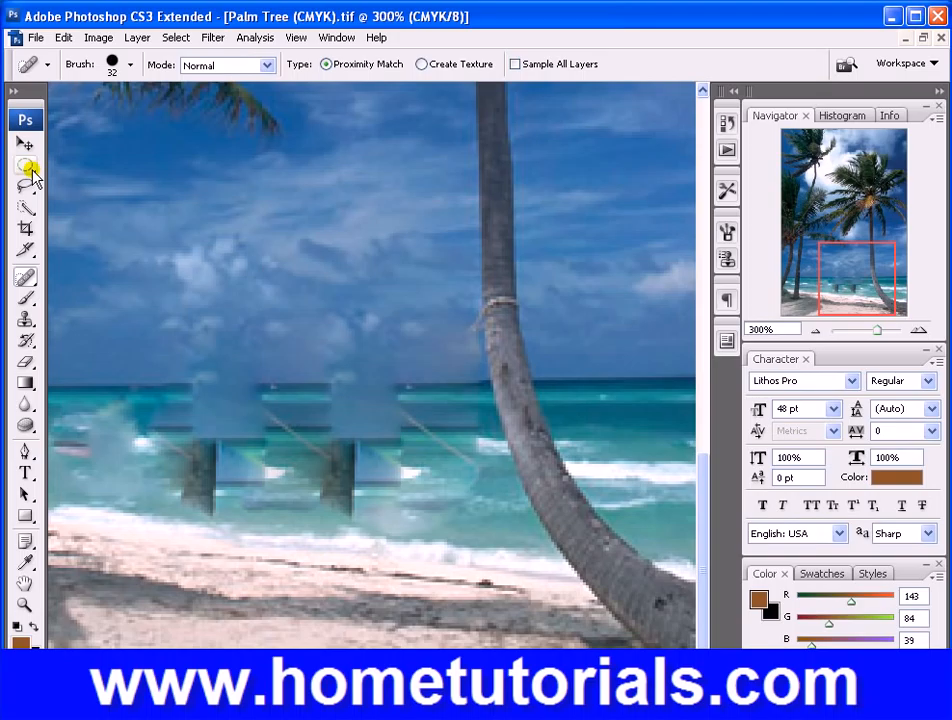
Step: Revert the palm tree photo to its original snapshot in the history
click(729, 125)
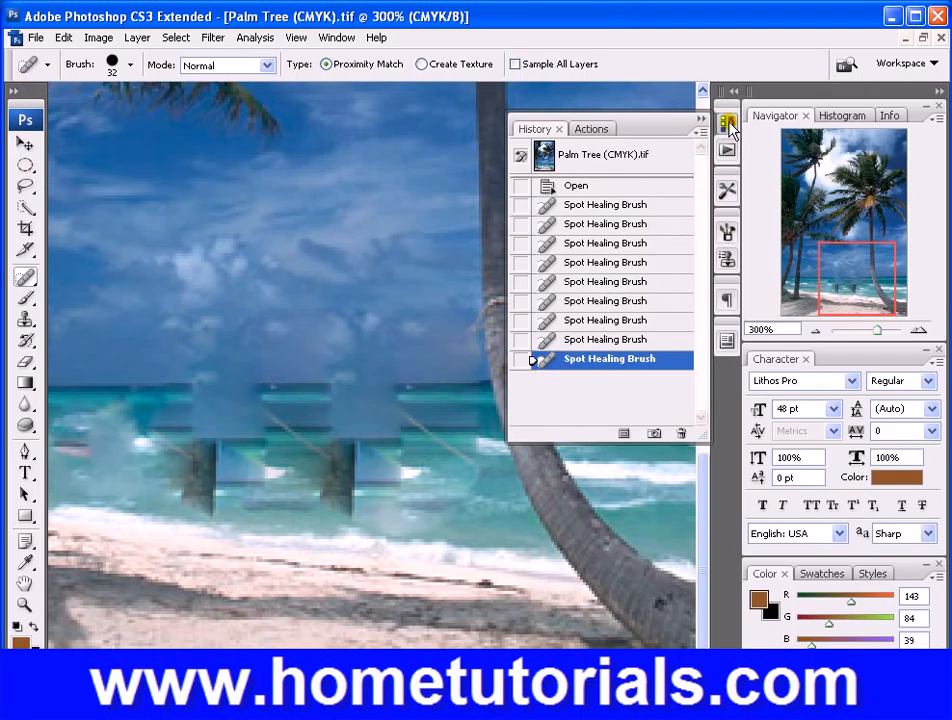
double_click(617, 160)
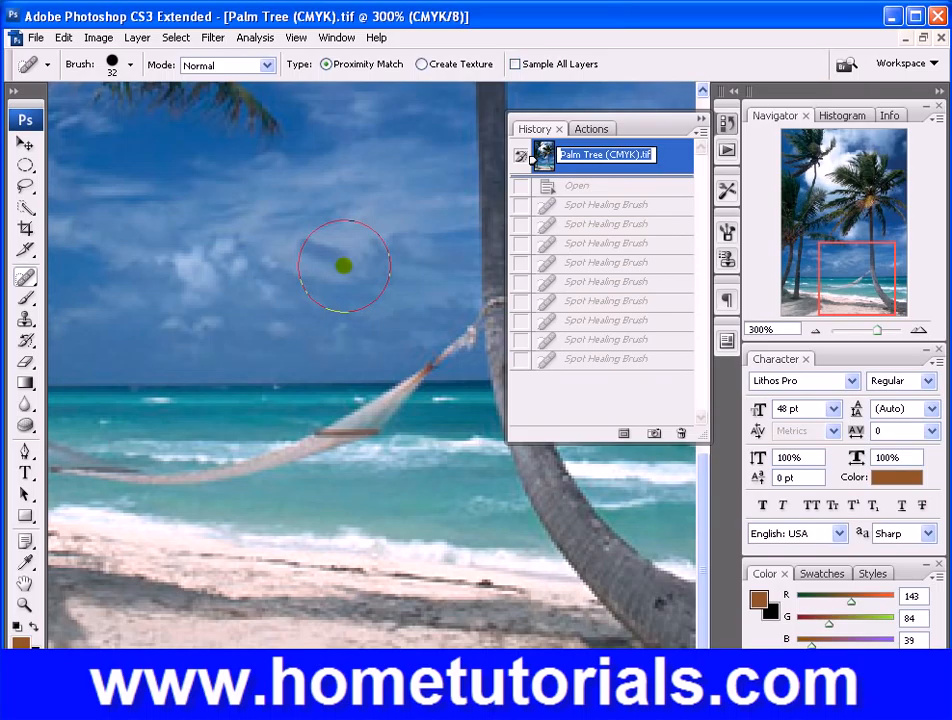
click(588, 207)
double_click(595, 154)
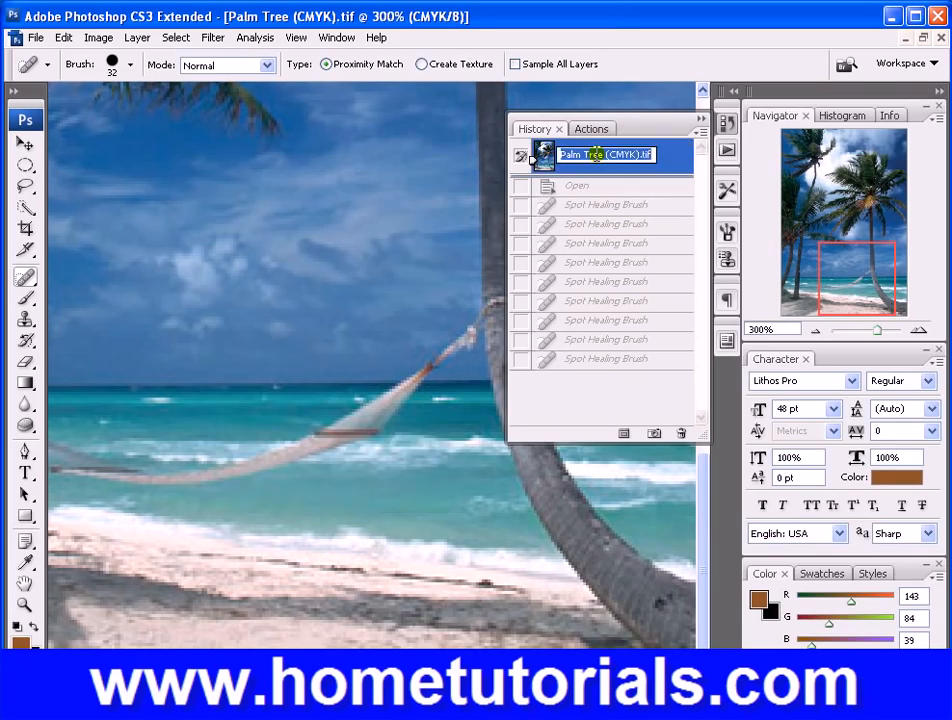
click(679, 131)
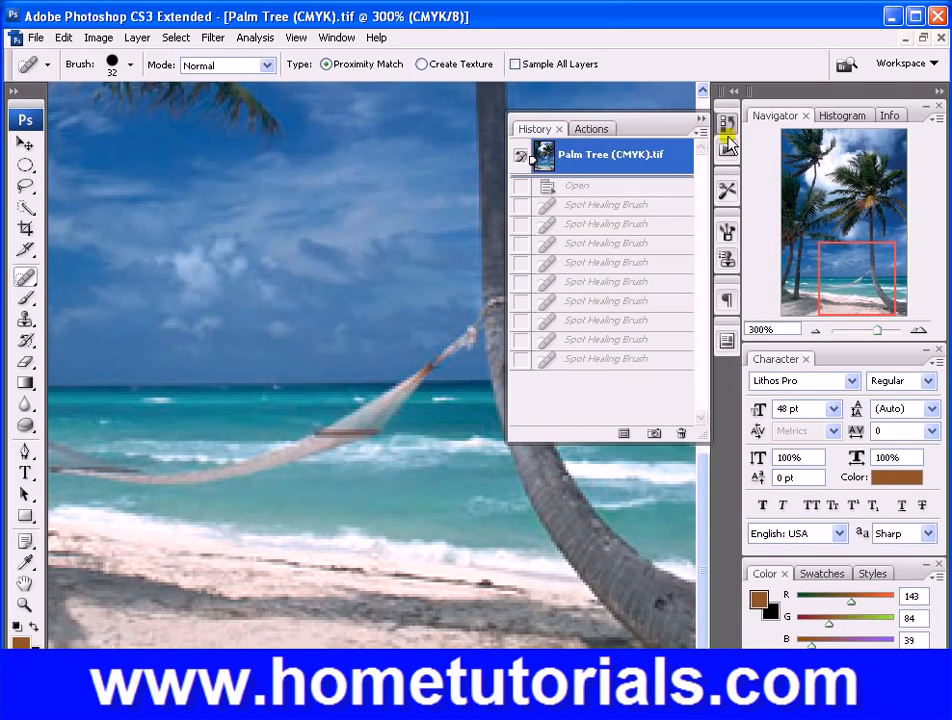
click(702, 119)
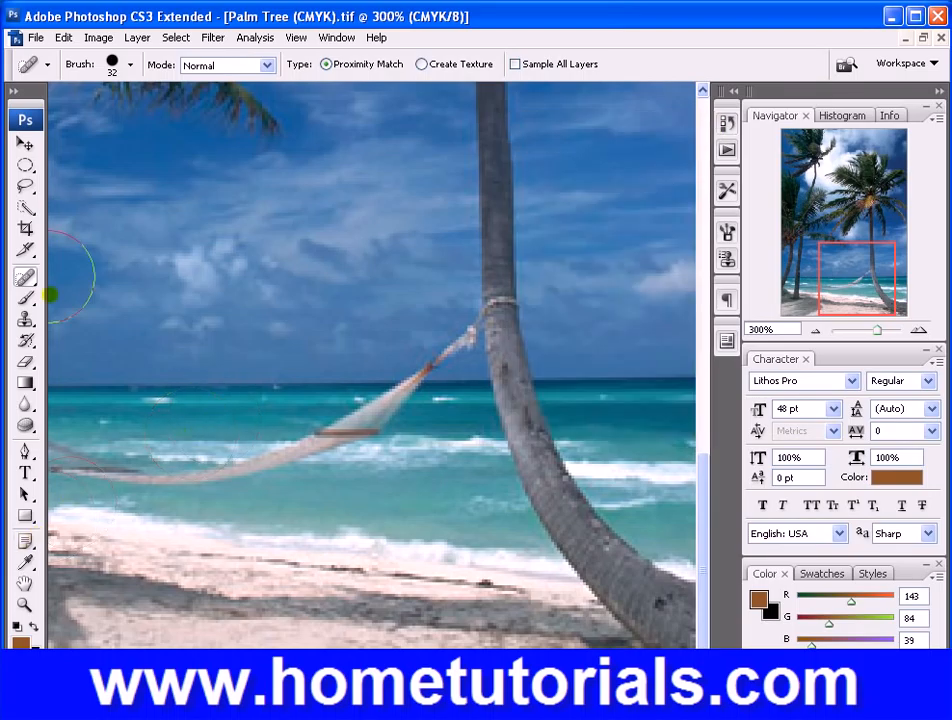
Step: Draw an elliptical selection around the hammock over the water and try healing inside it with the Spot Healing Brush
click(25, 168)
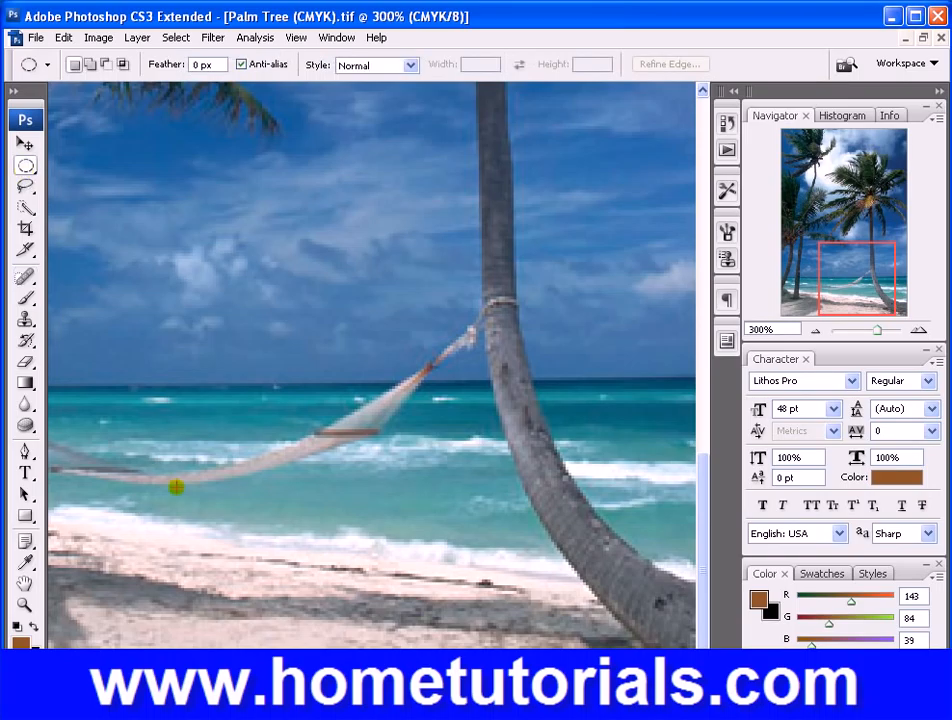
drag(118, 399, 488, 511)
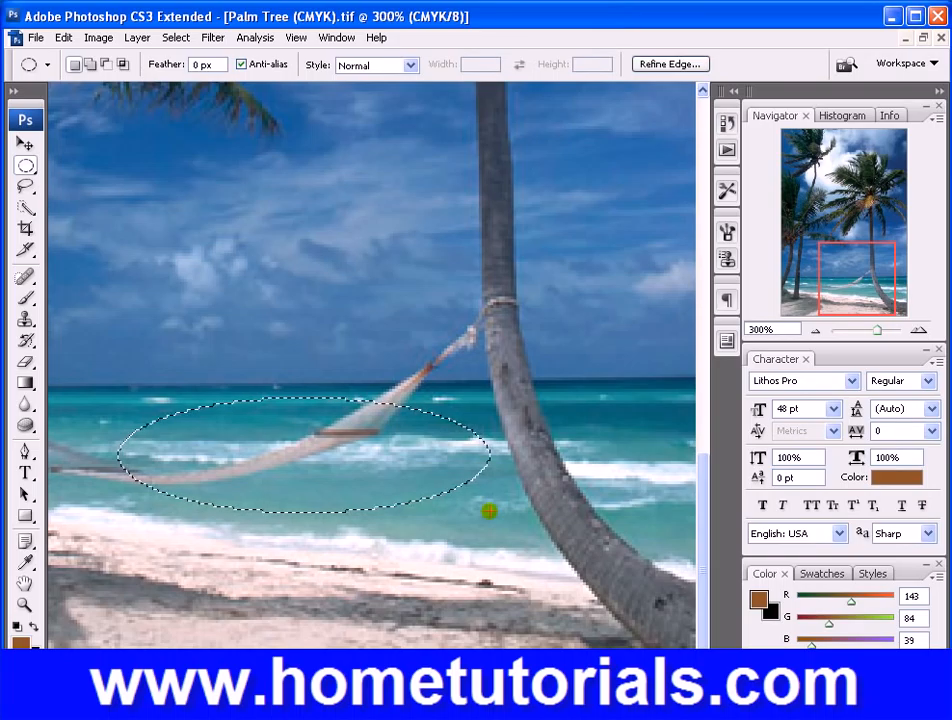
click(25, 276)
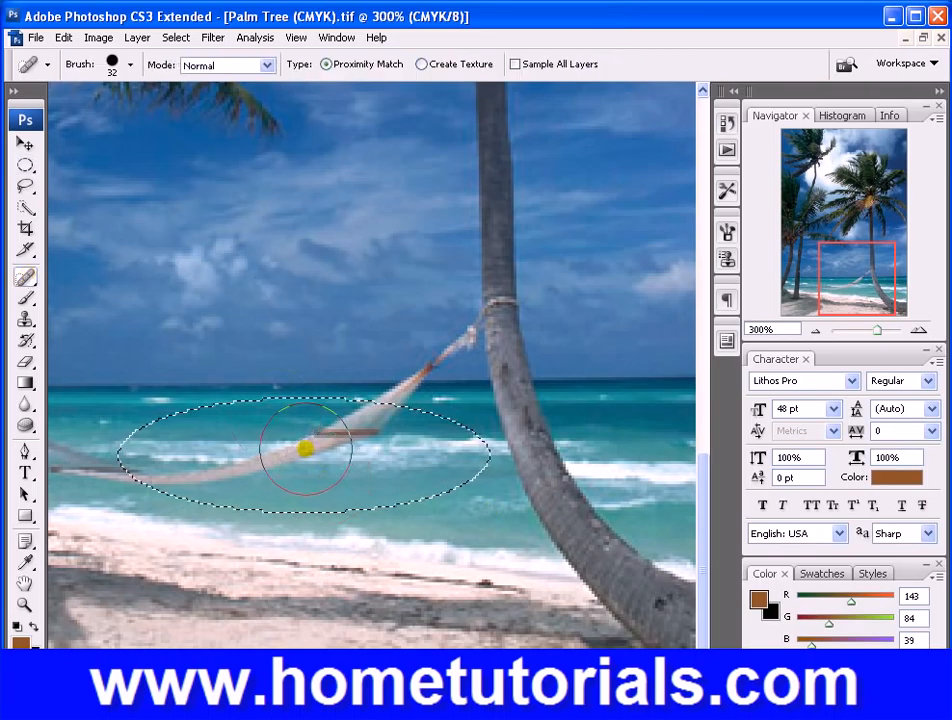
mouse_move(330, 447)
mouse_down()
mouse_move(196, 475)
mouse_move(165, 467)
mouse_move(270, 416)
mouse_move(389, 423)
mouse_move(424, 443)
mouse_move(425, 484)
mouse_move(215, 564)
mouse_move(312, 495)
mouse_up()
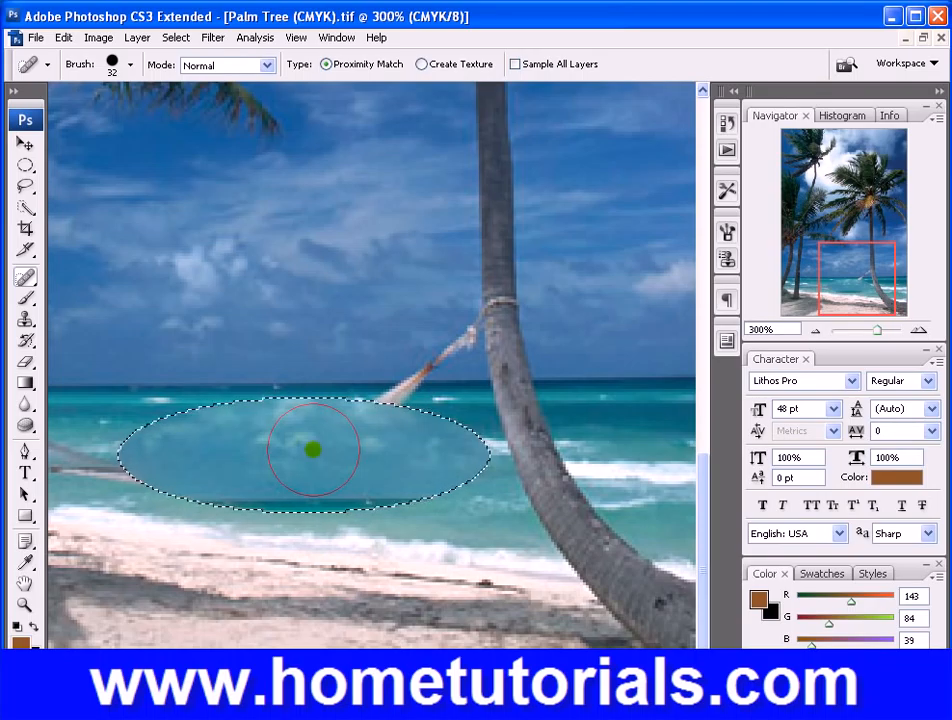
mouse_move(312, 450)
mouse_down()
mouse_move(312, 397)
mouse_move(312, 410)
mouse_up()
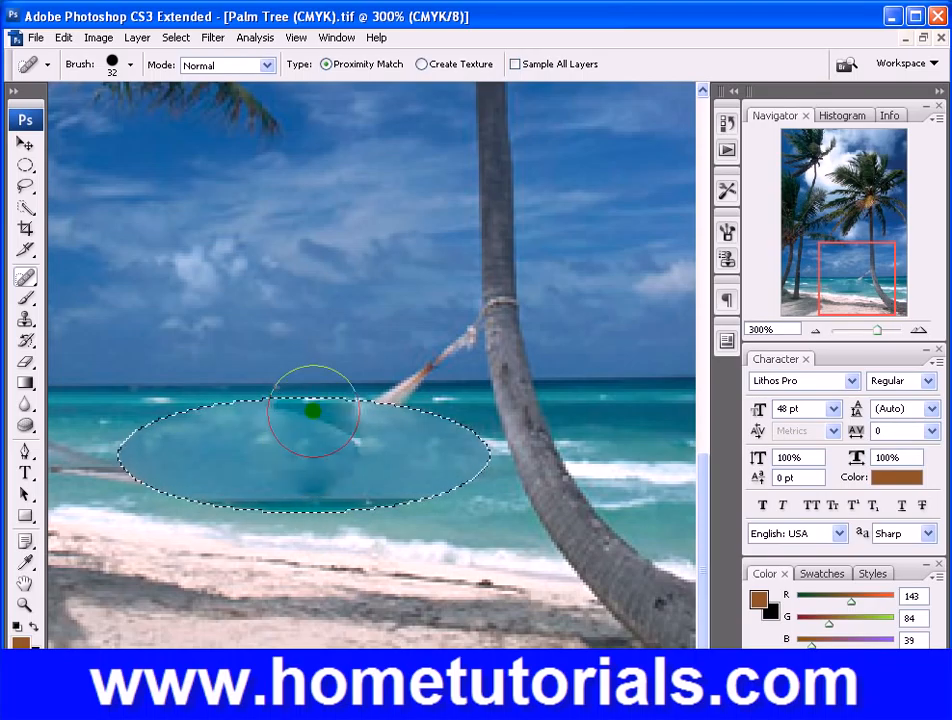
Step: Close Palm Tree (CMYK).tif without saving and open Island Girl.jpg from the Samples folder
click(937, 37)
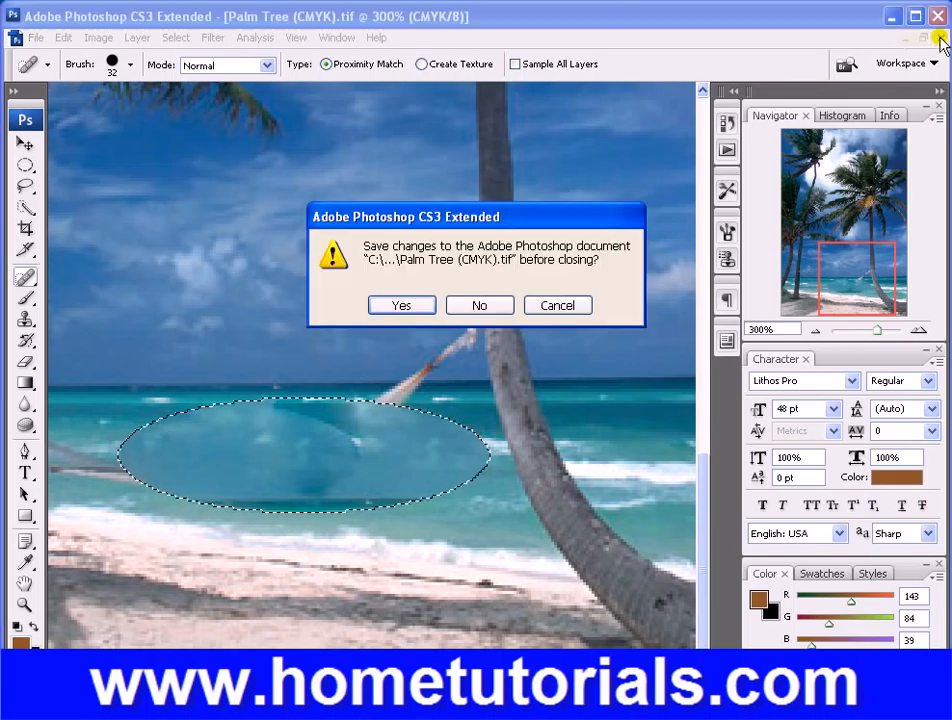
click(480, 304)
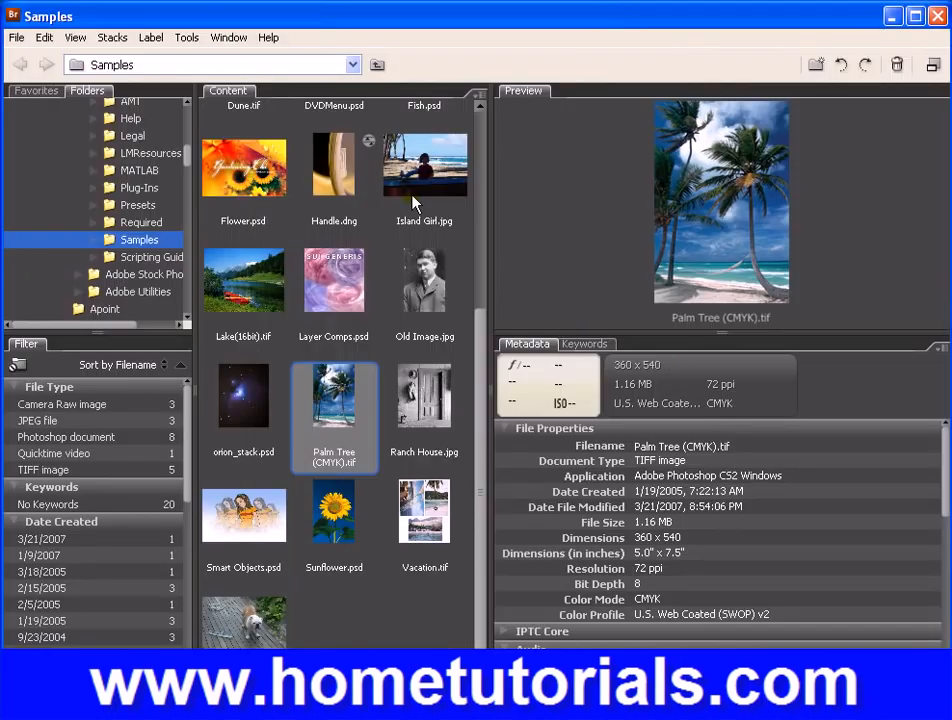
click(418, 178)
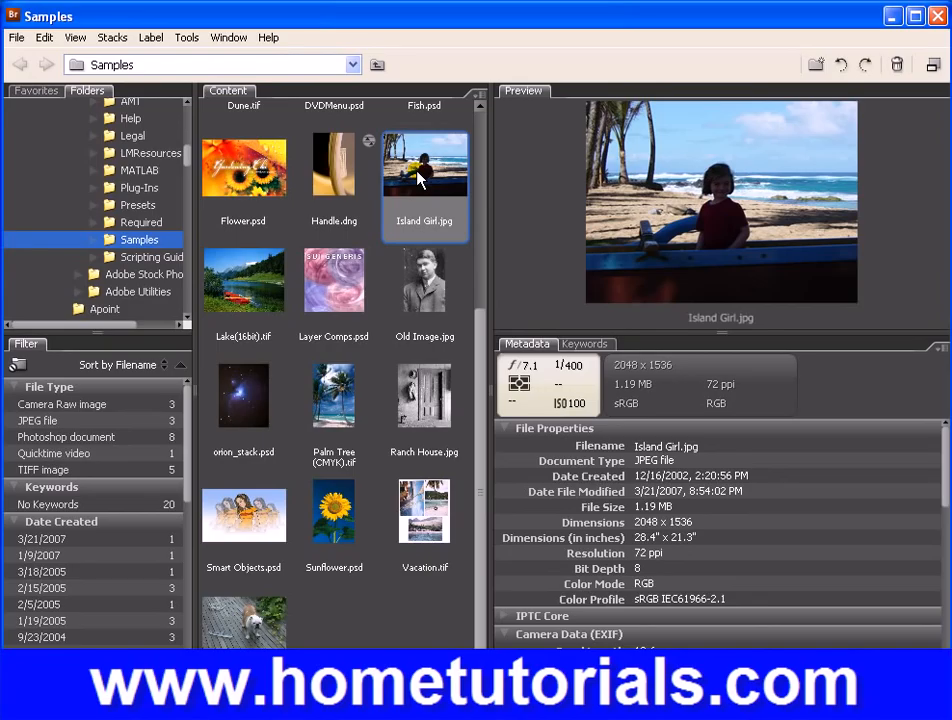
double_click(419, 188)
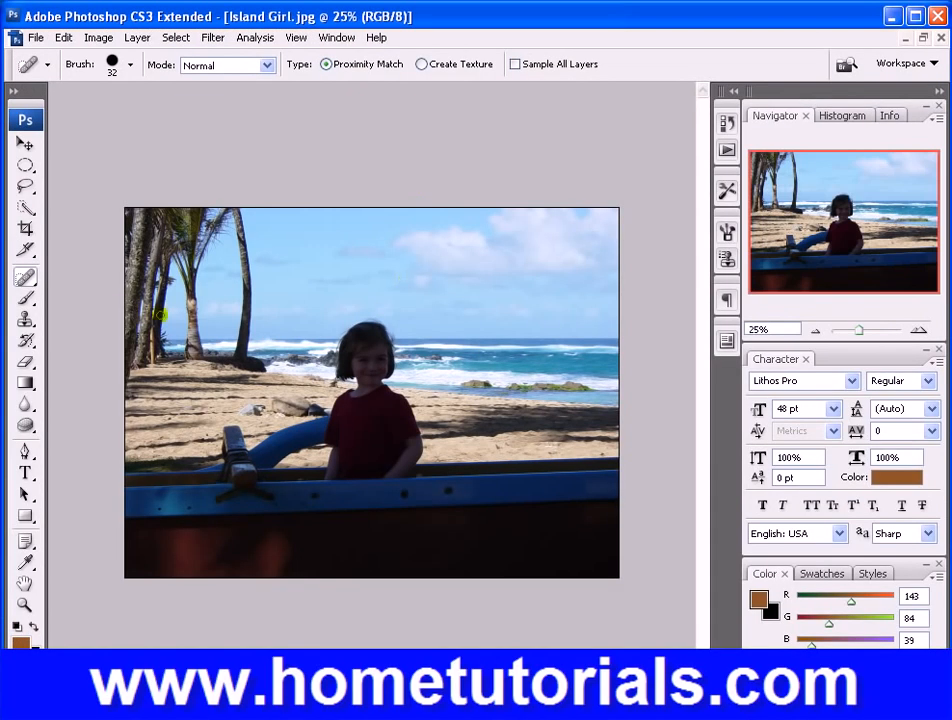
Step: Remove the dark rocks in the surf beside the girl's head with the Spot Healing Brush
click(22, 605)
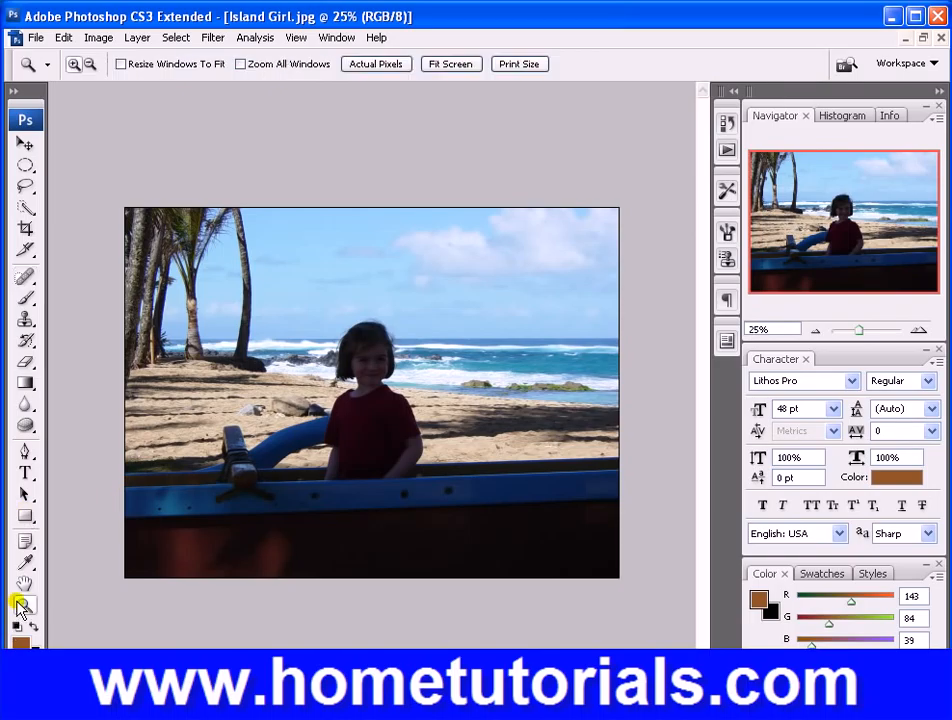
click(548, 376)
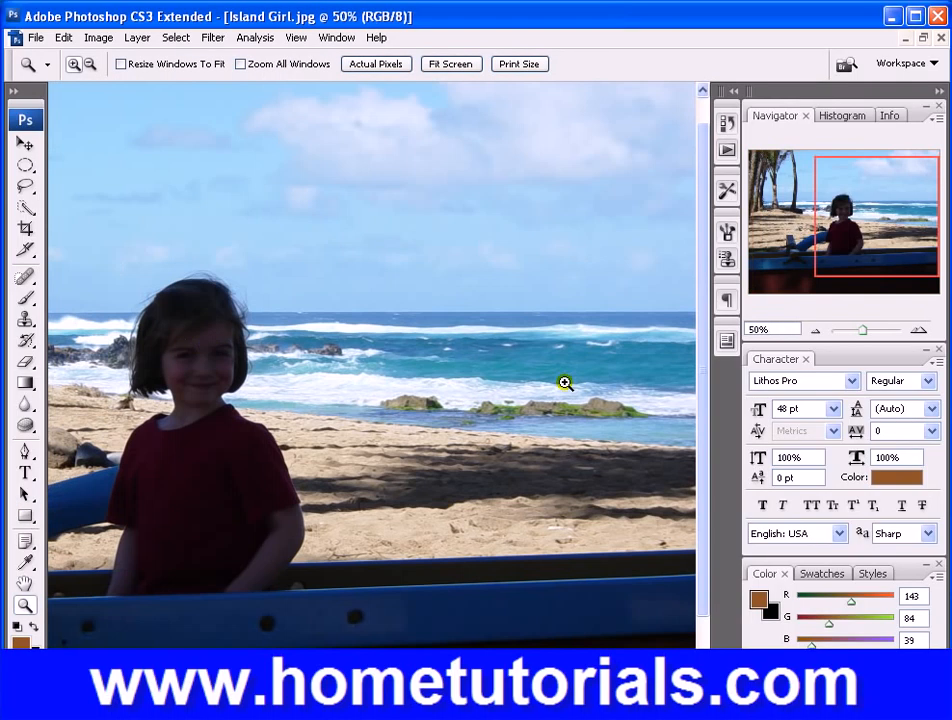
click(402, 386)
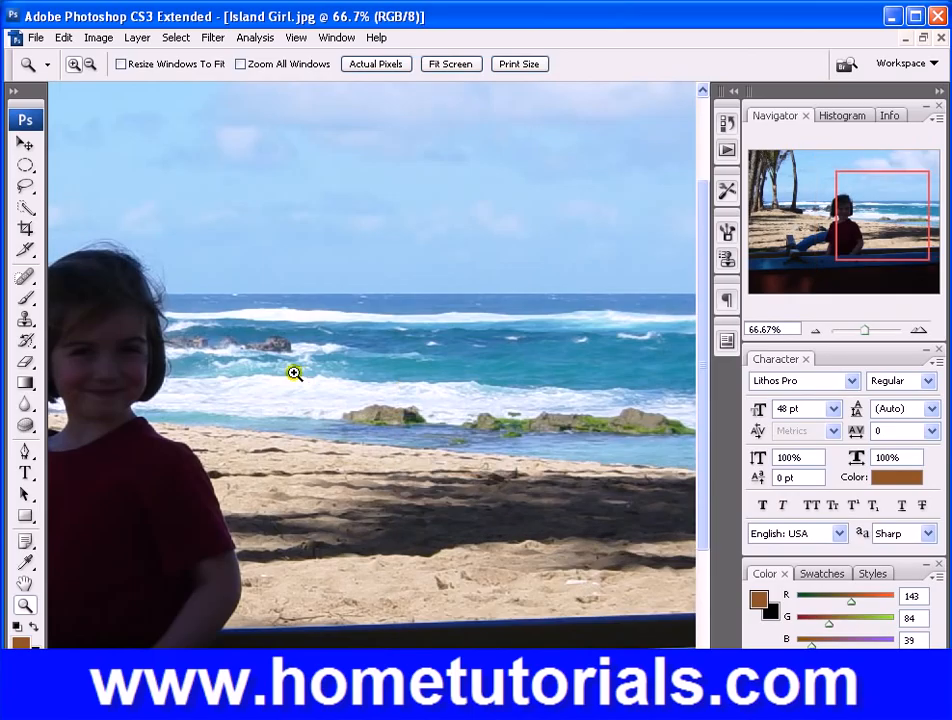
click(294, 373)
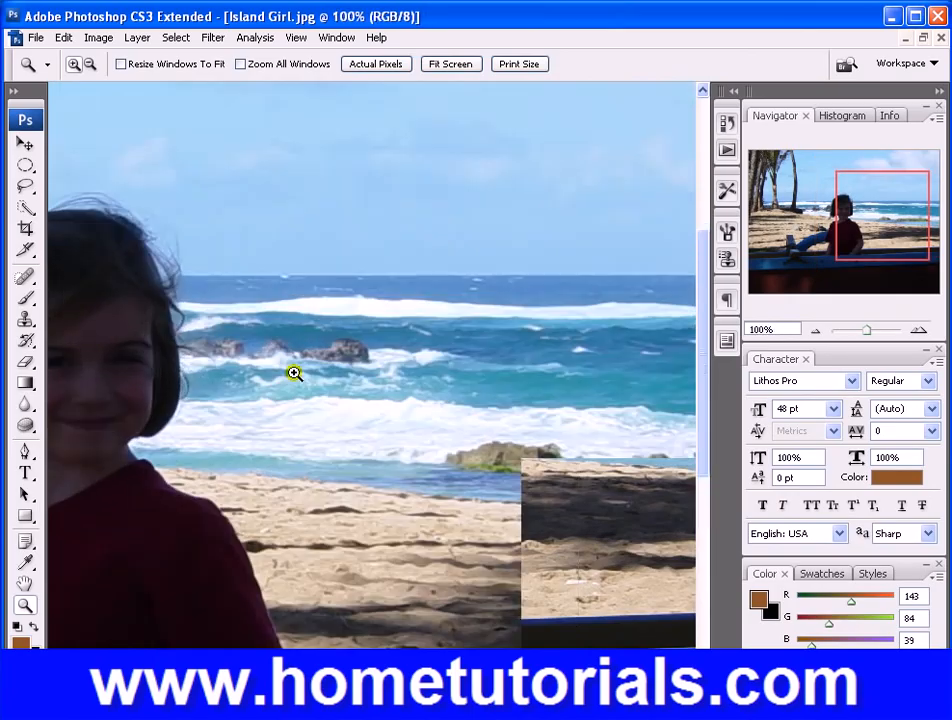
click(25, 277)
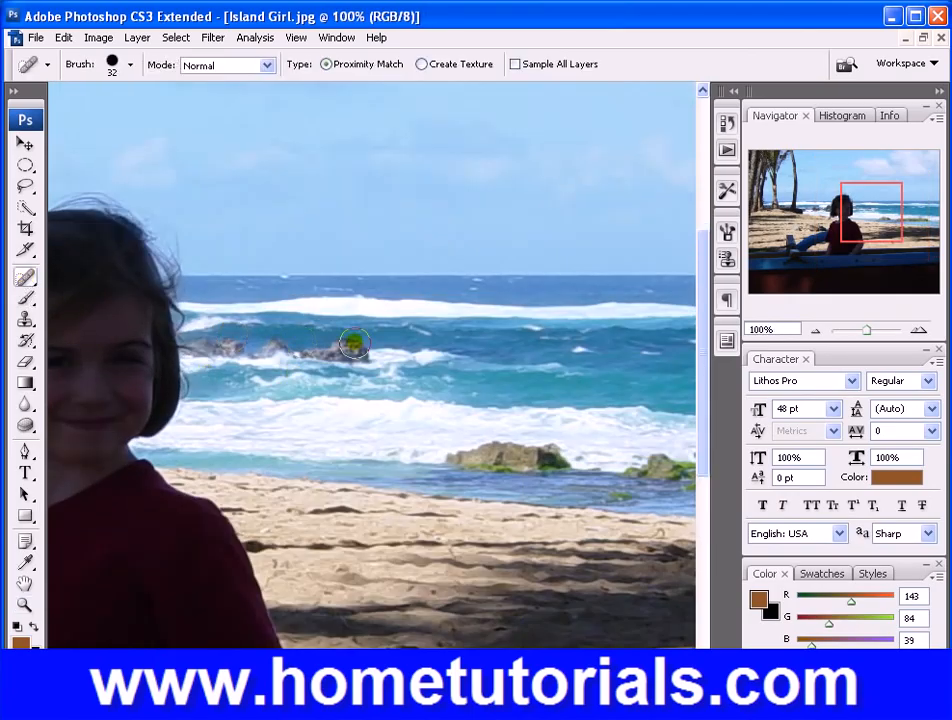
drag(388, 357, 210, 347)
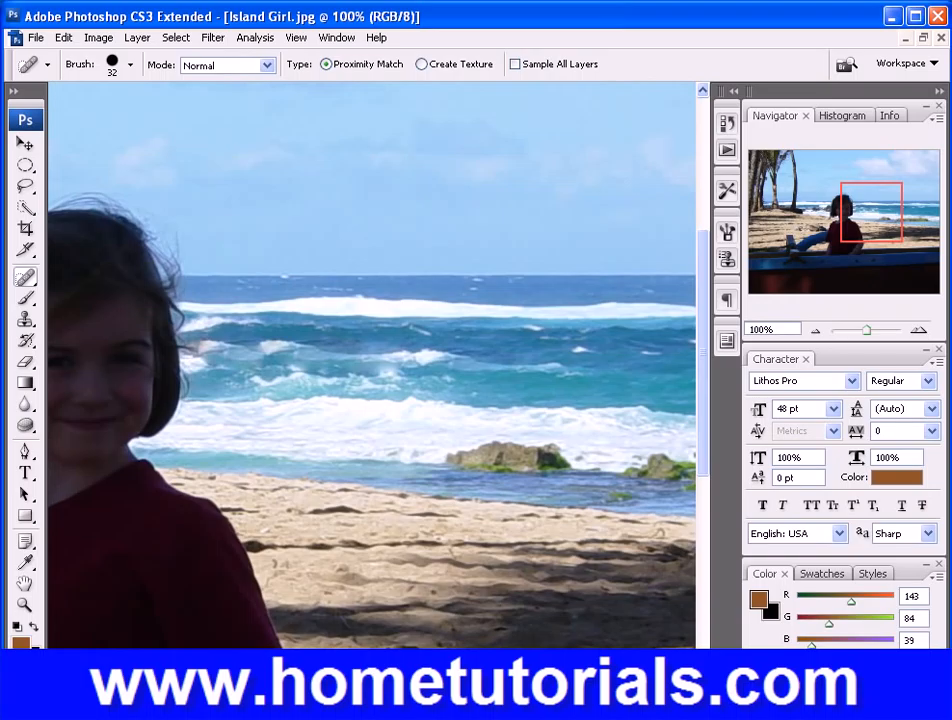
key(ctrl+minus)
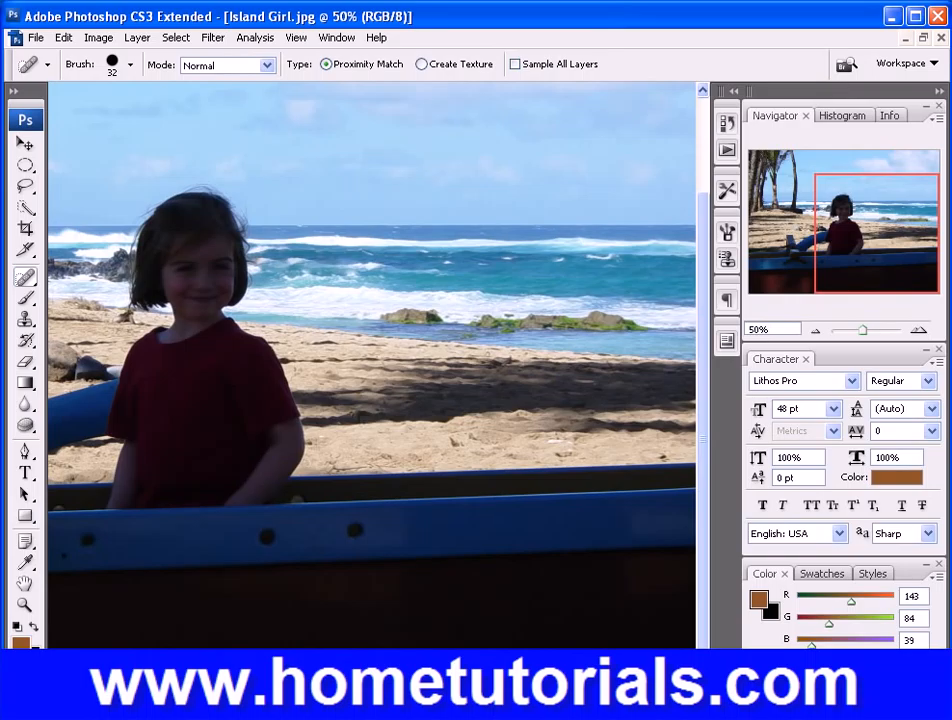
key(ctrl+minus)
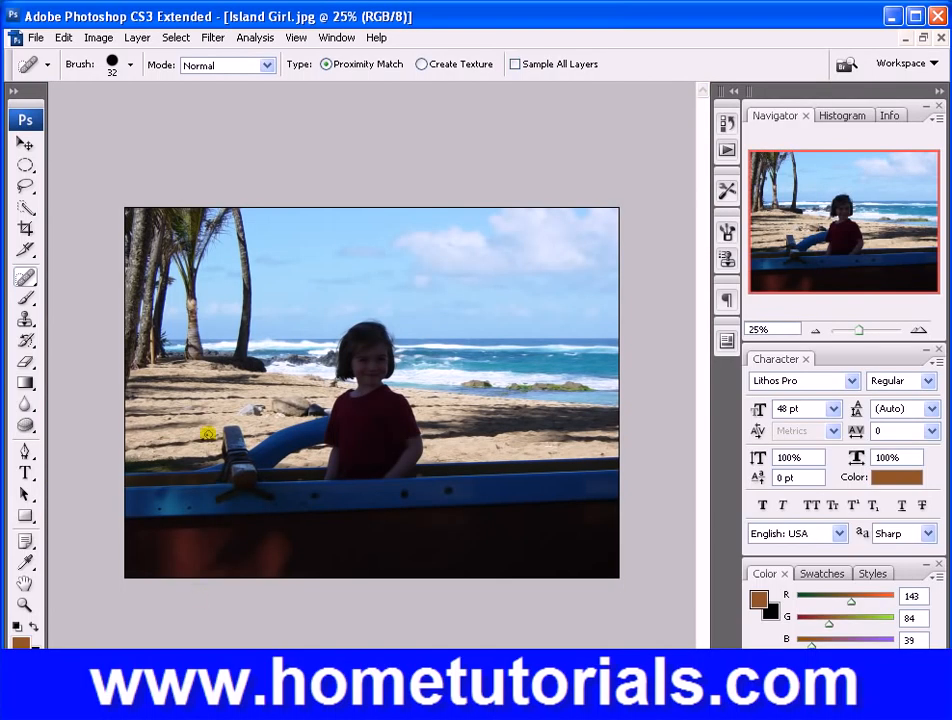